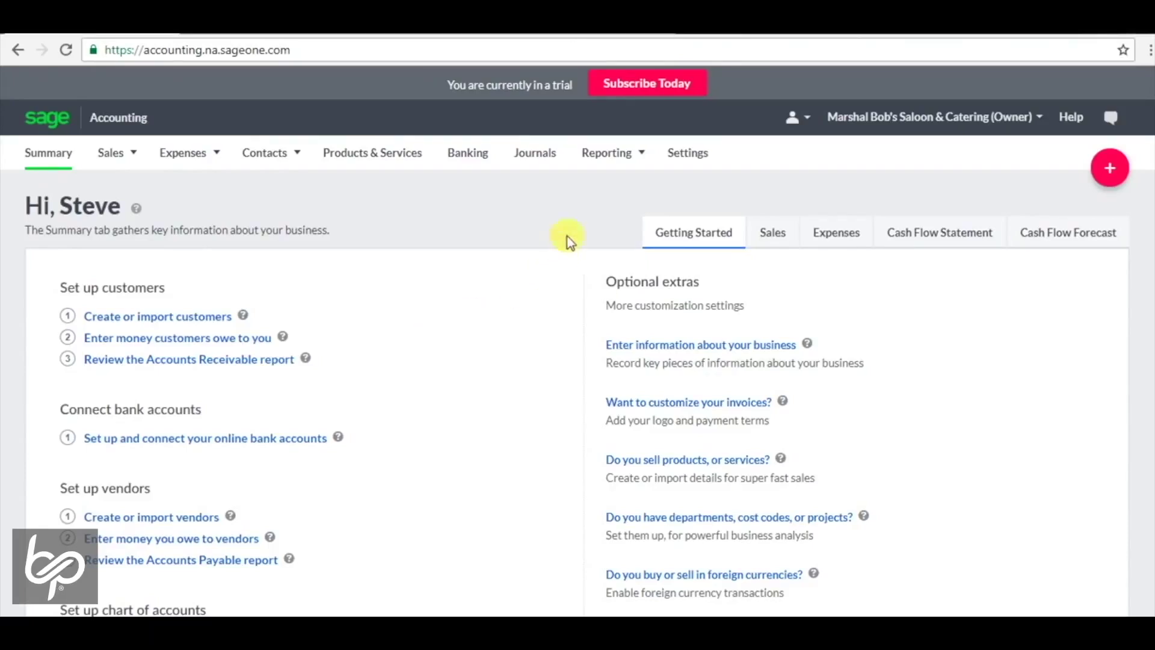
- Open the existing draft GST/HST return from the CRA tax returns page for editing
click(641, 158)
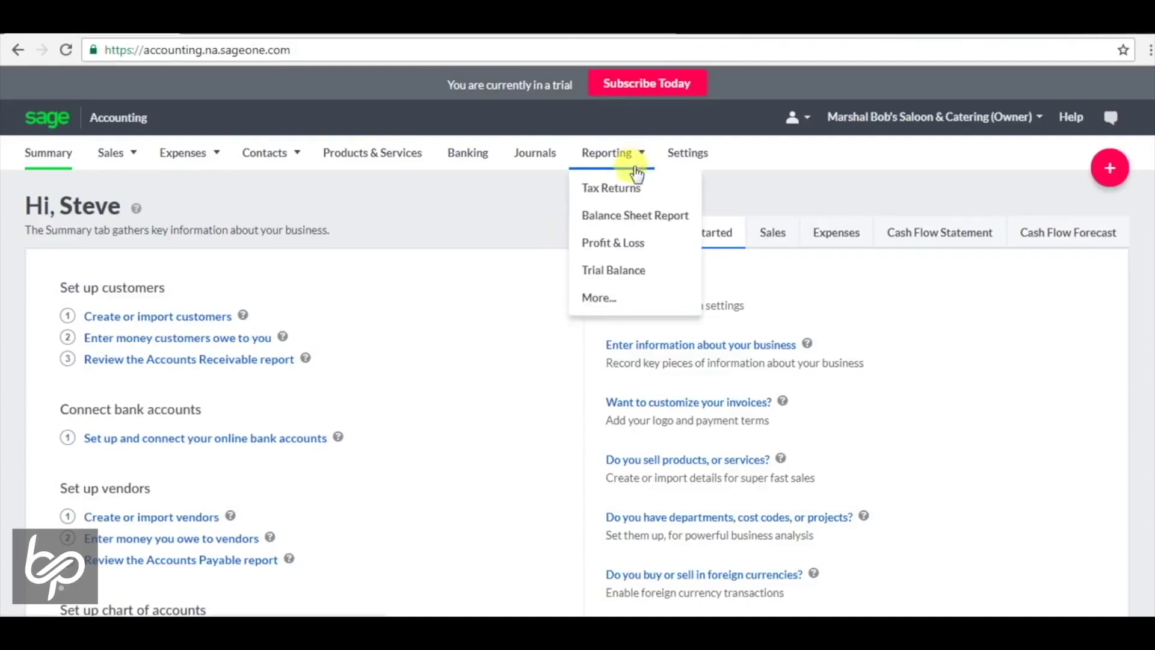
click(592, 242)
click(641, 154)
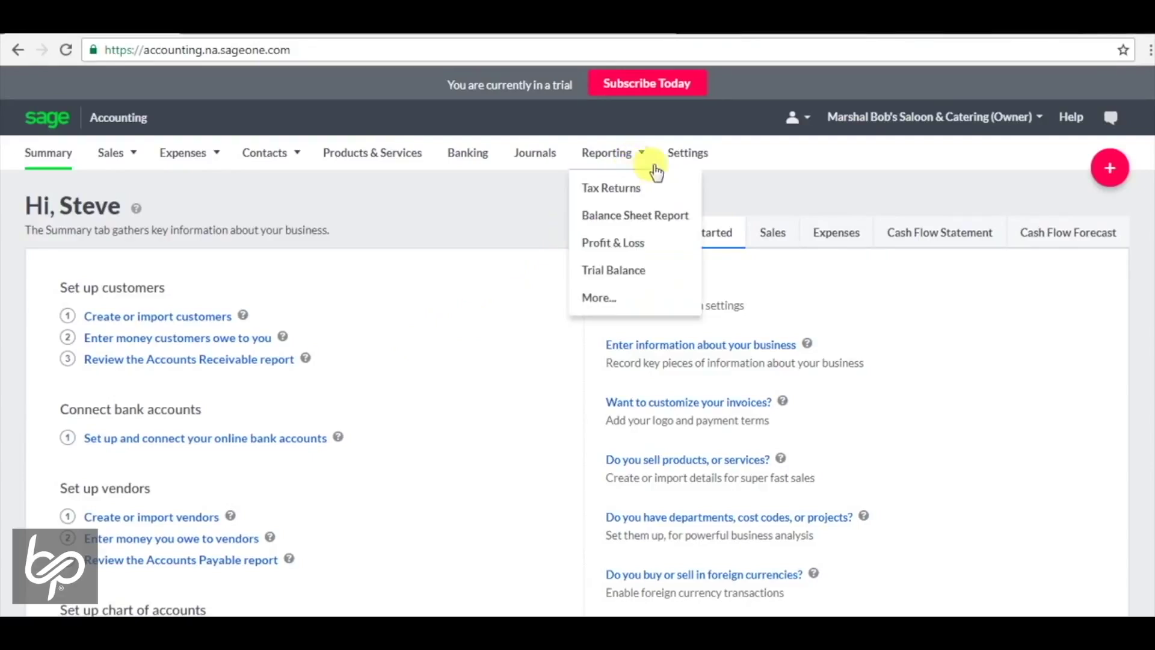
click(626, 193)
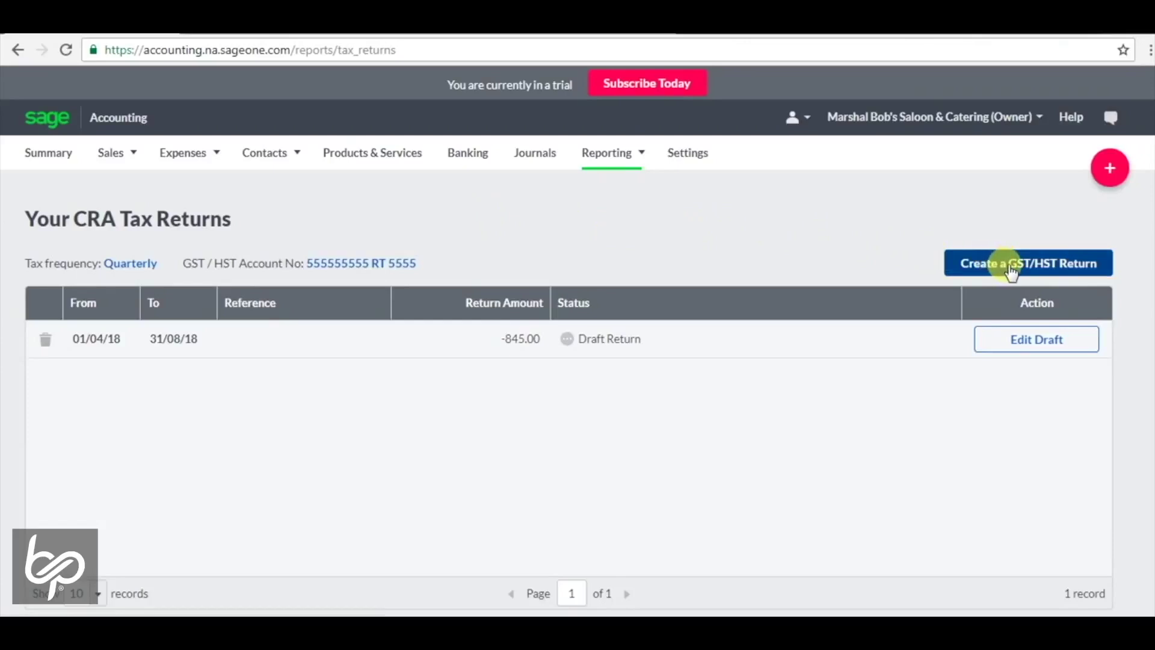
click(1044, 339)
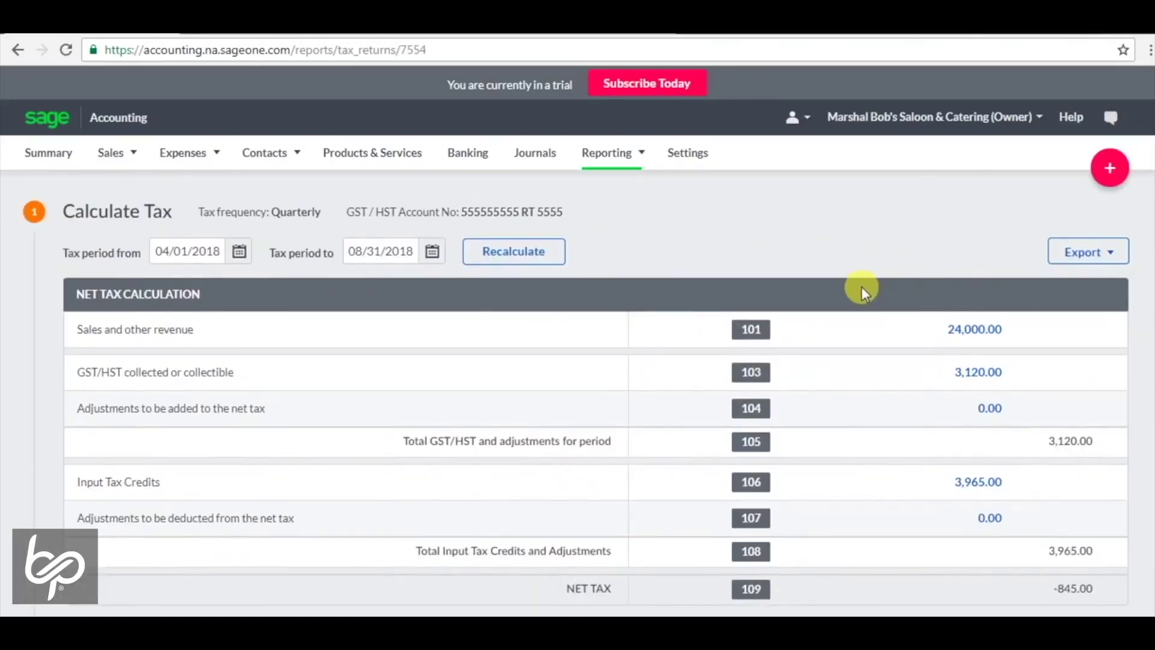
- Confirm the 04/01/2018–08/31/2018 period and recalculate the return, giving net tax -1,326.65
click(196, 251)
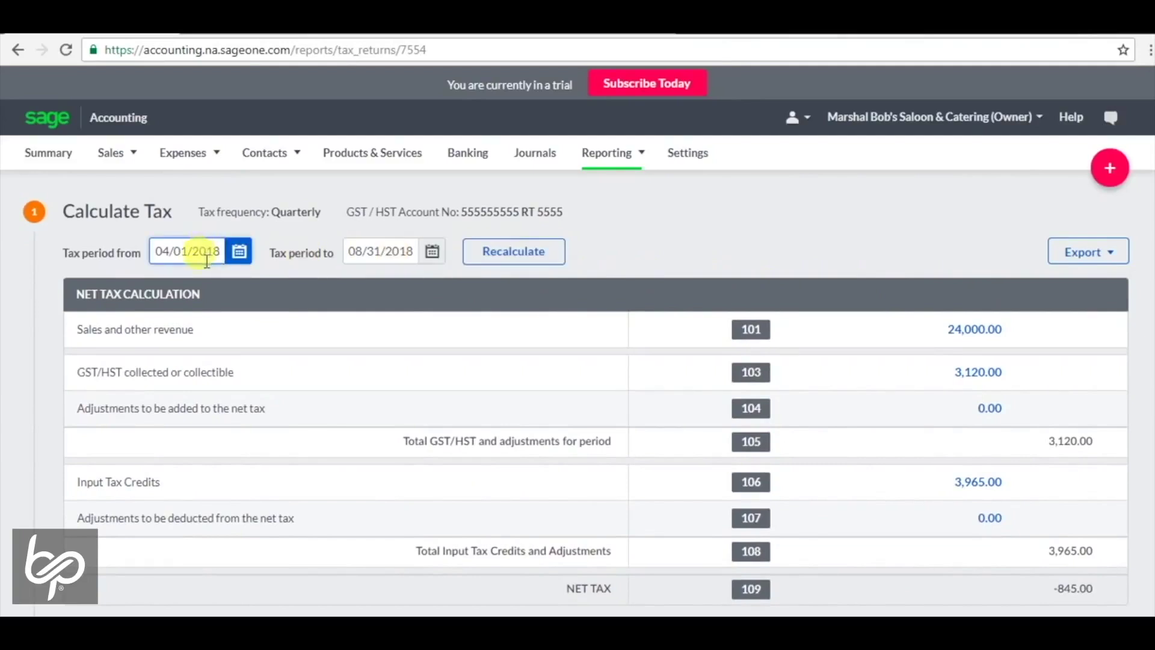
click(354, 253)
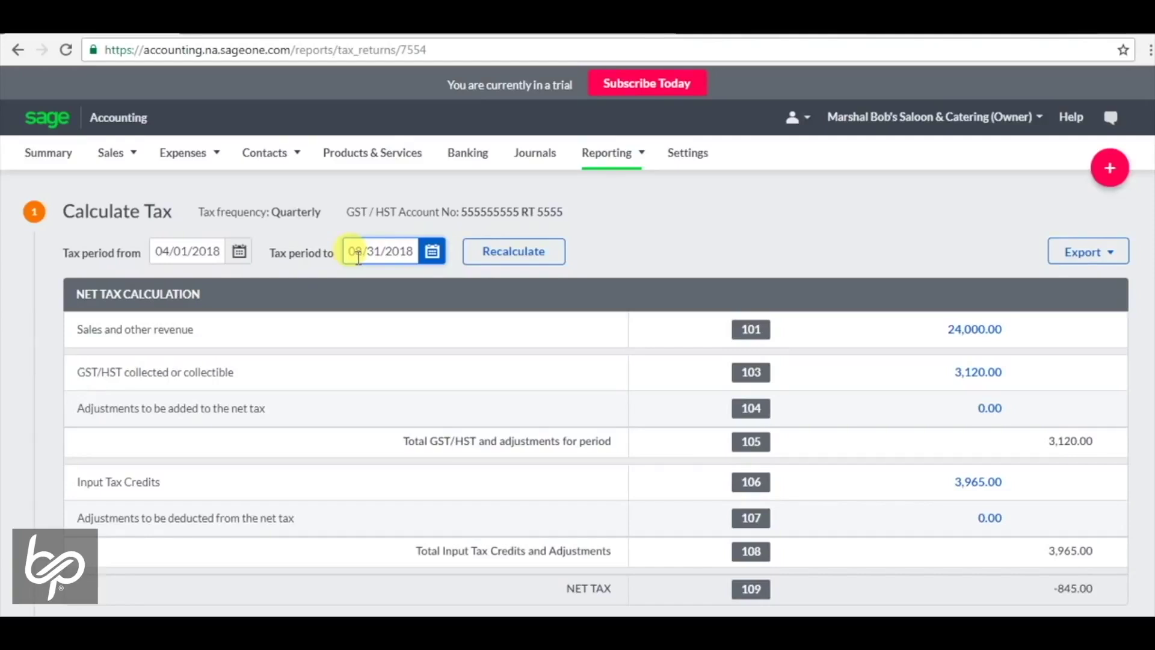
click(498, 256)
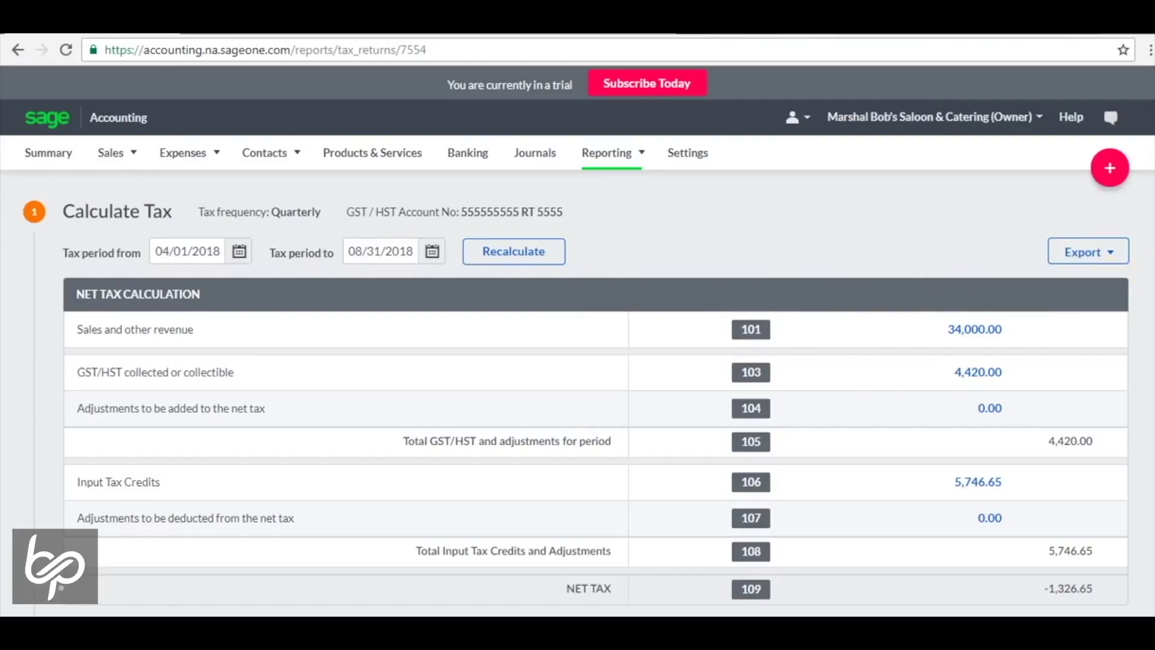
scroll(589, 401, down, 1)
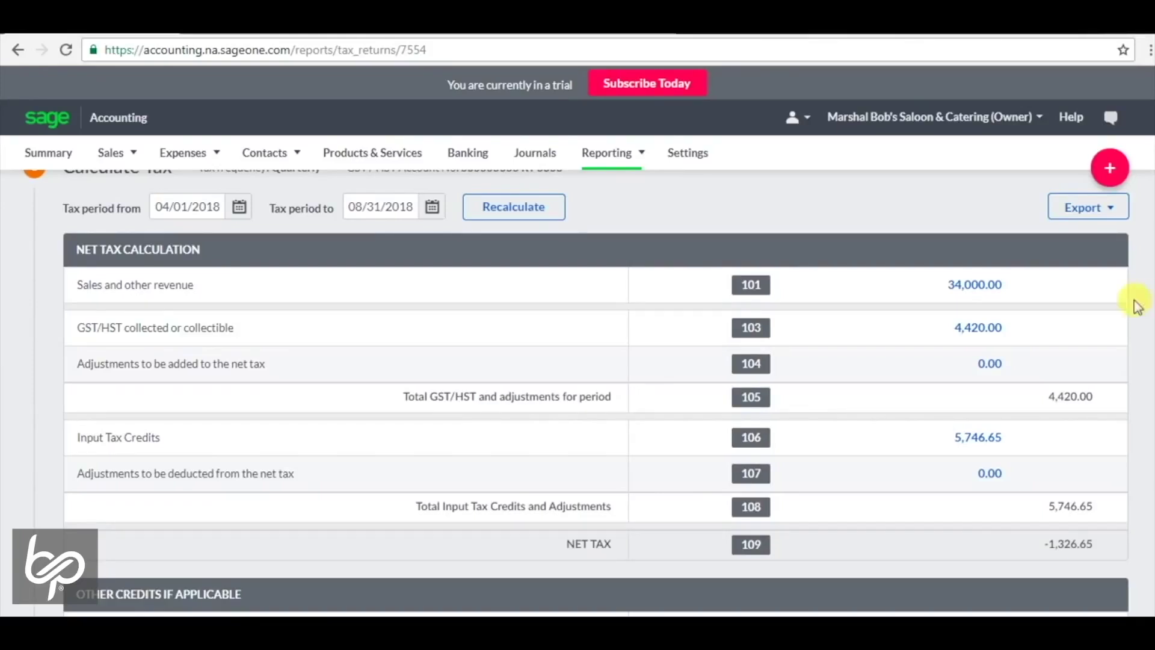
mouse_move(993, 438)
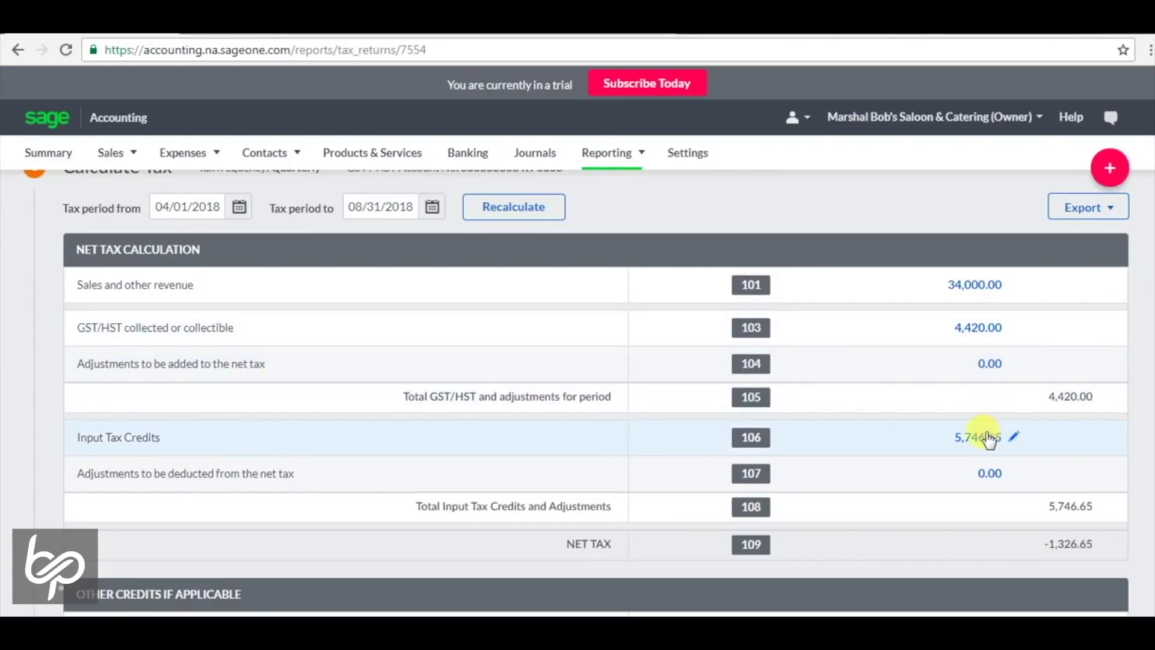
click(964, 438)
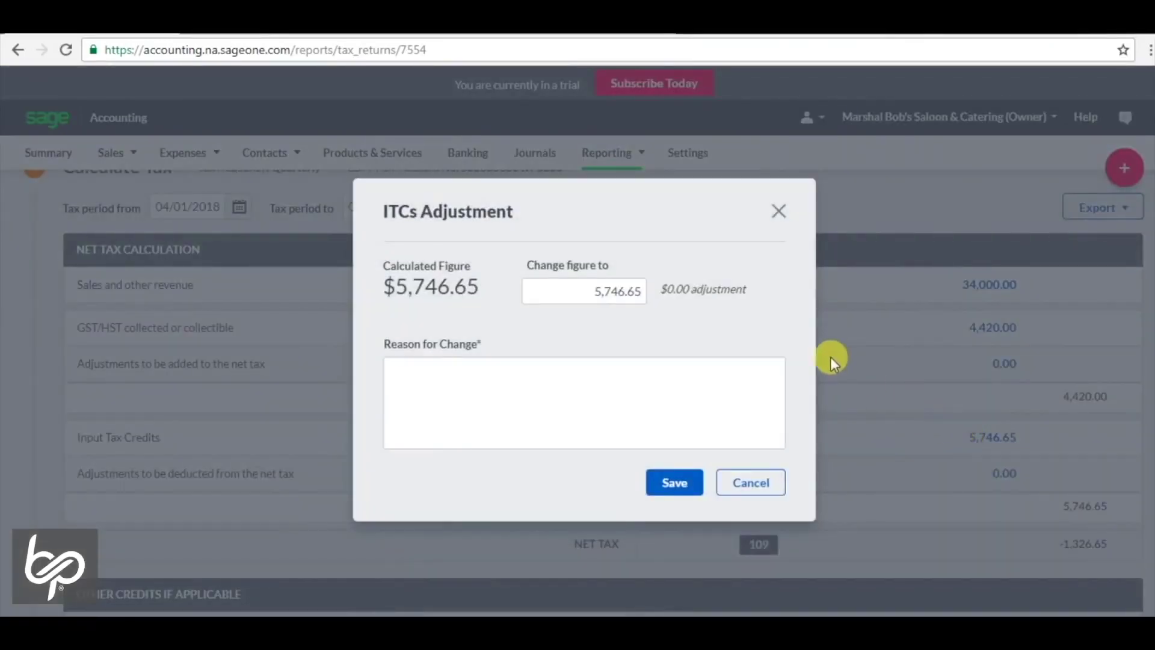
click(772, 482)
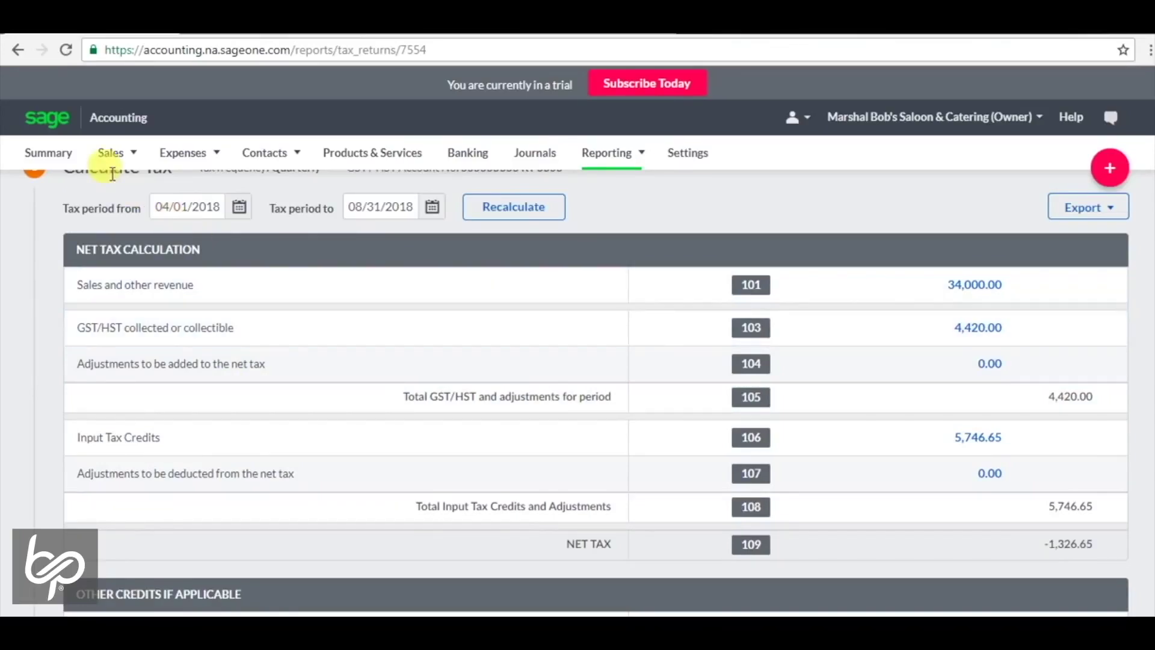
click(111, 154)
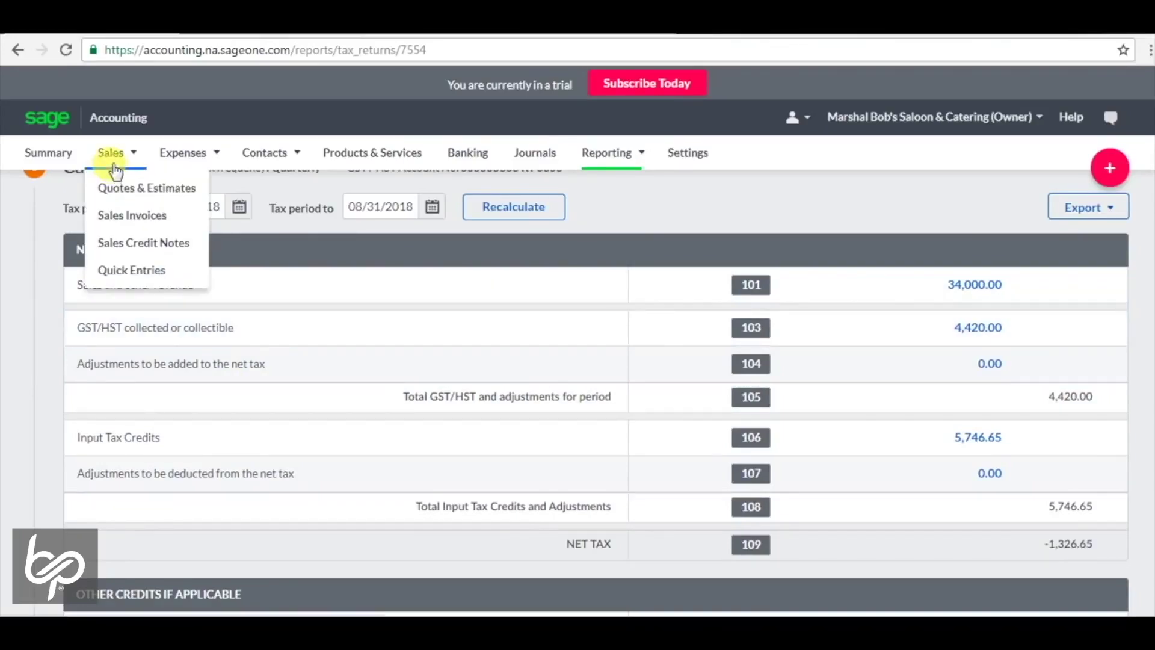
- Show the Sales Invoices list with invoices SI-1 to SI-7 dated 08/31/2018
click(129, 213)
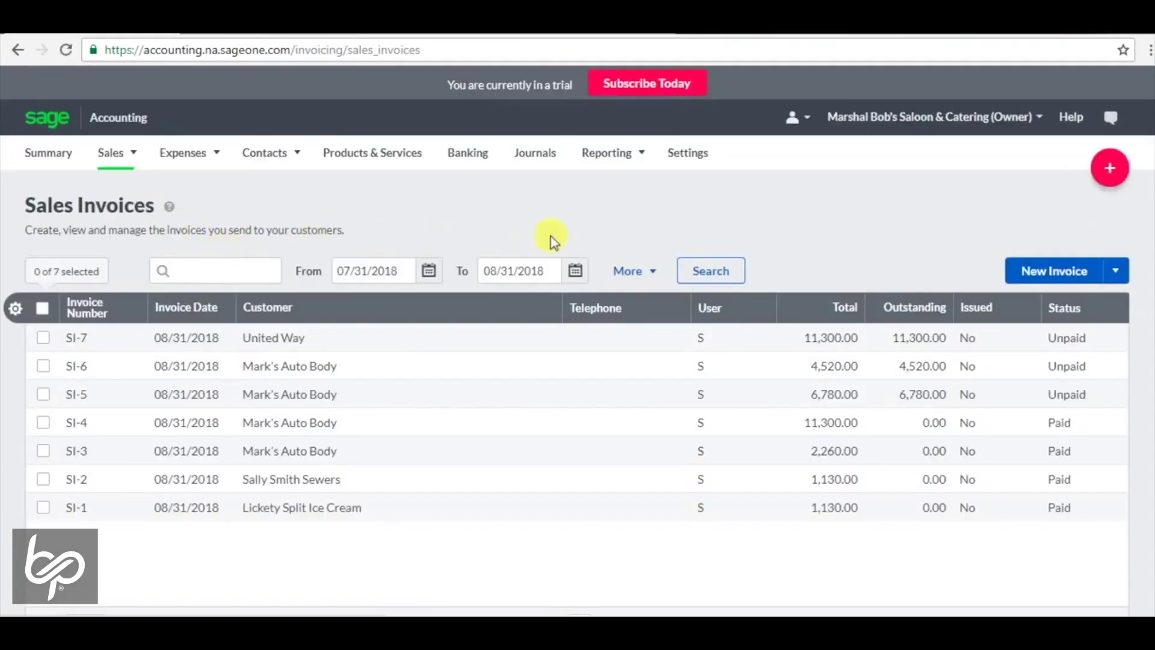
- Invoice Lickety Split Ice Cream for item 'More Sales' at 50,000.00 plus HST
click(1026, 274)
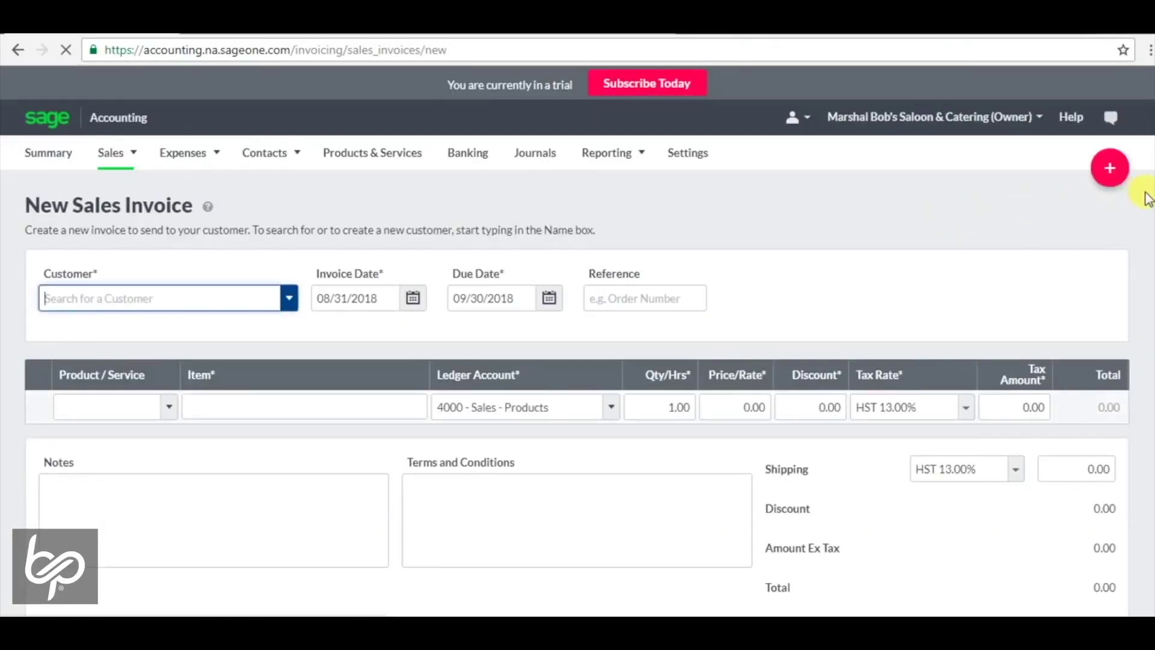
text(S)
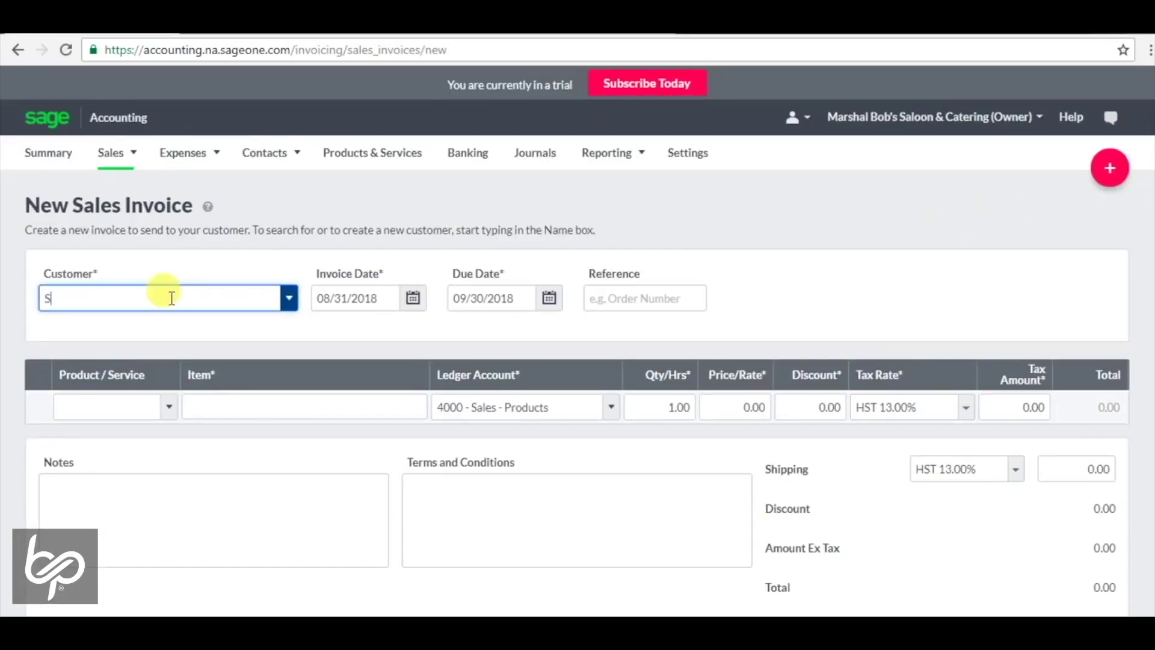
click(142, 346)
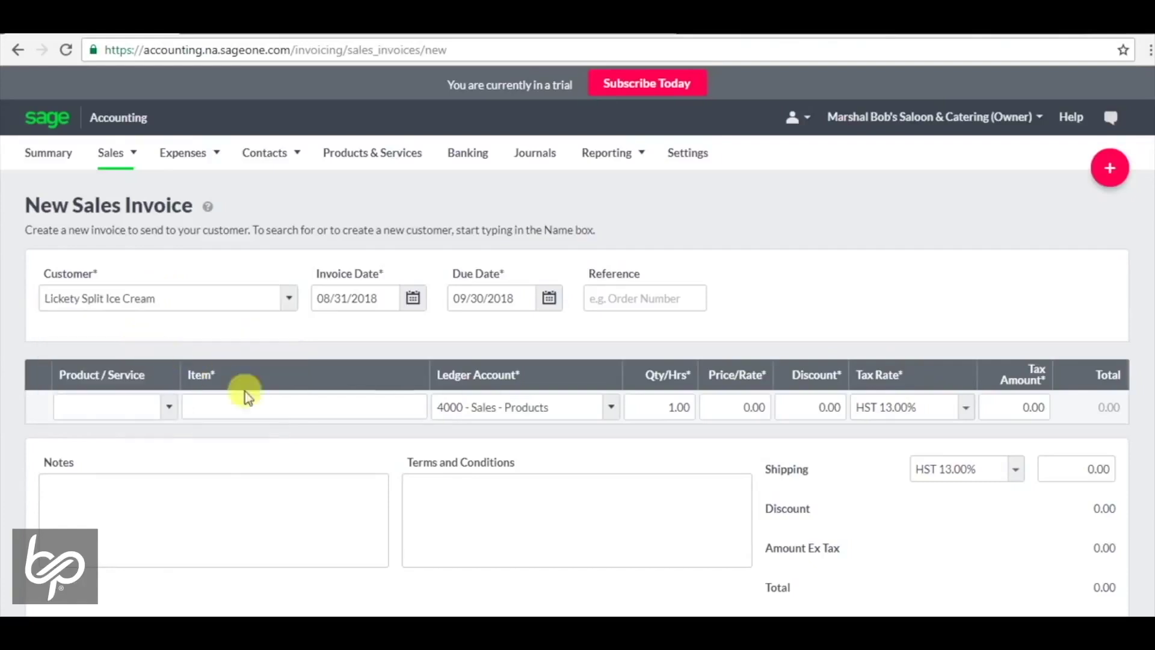
click(370, 413)
text(More Sales)
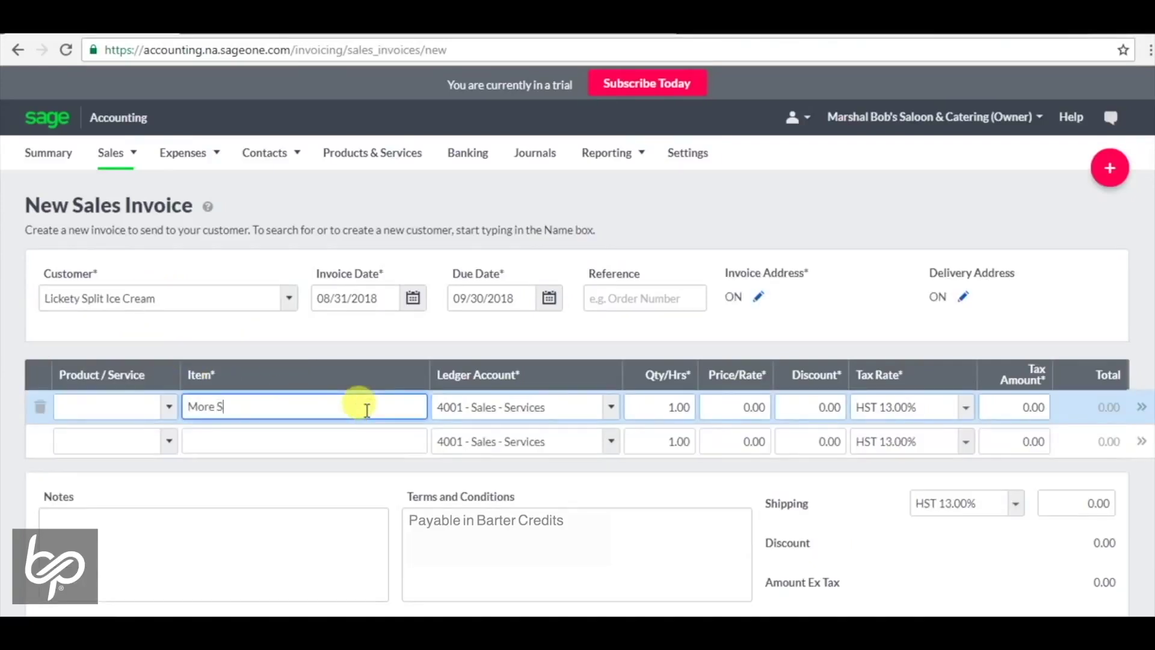
click(801, 407)
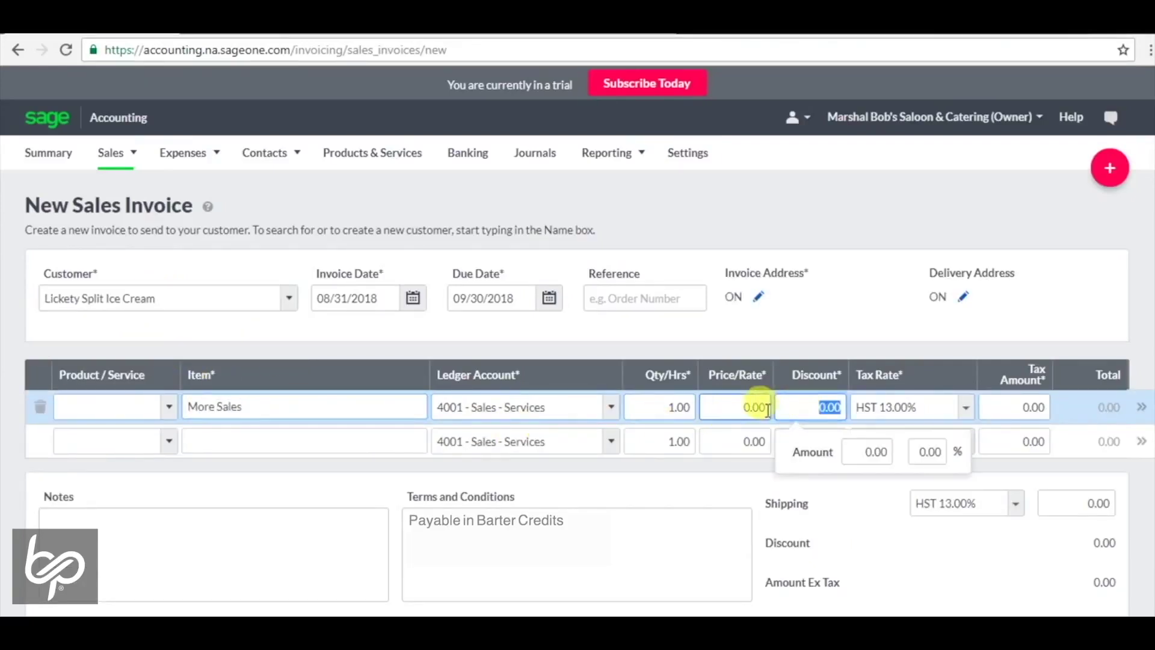
click(755, 408)
text(50000)
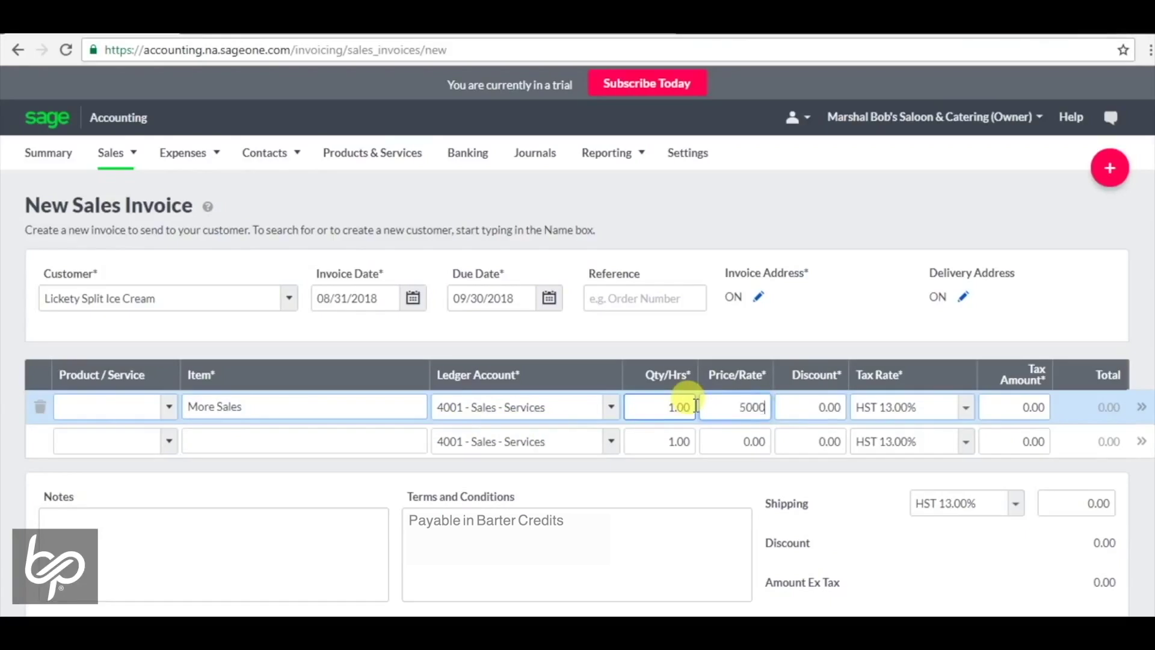
click(820, 407)
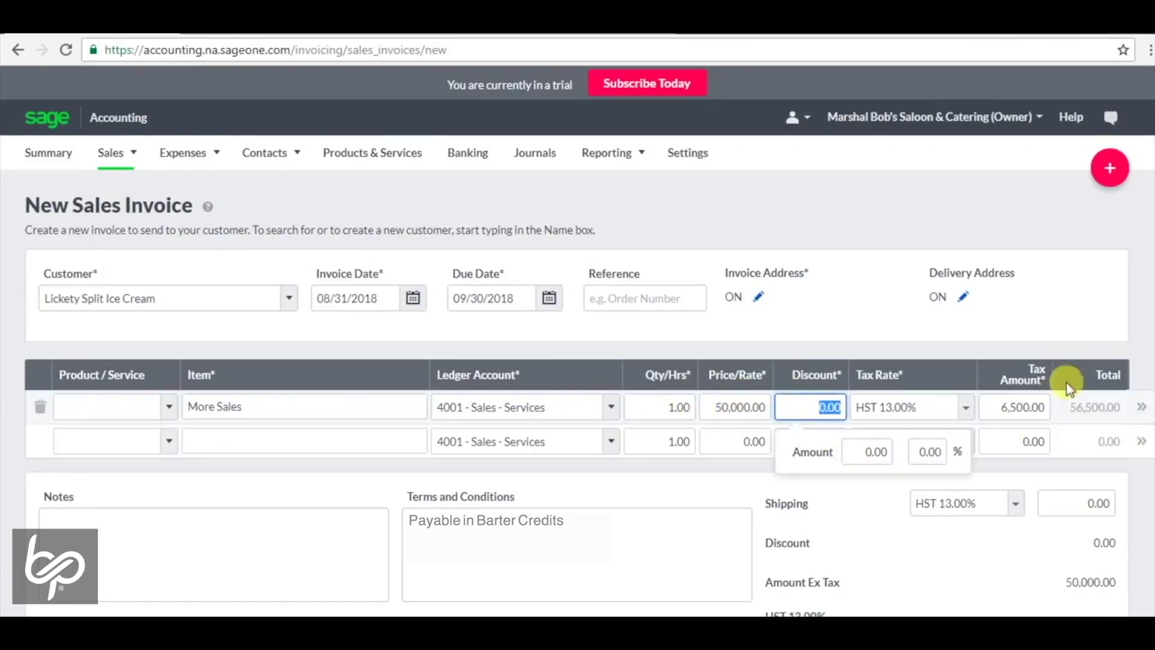
scroll(730, 484, down, 3)
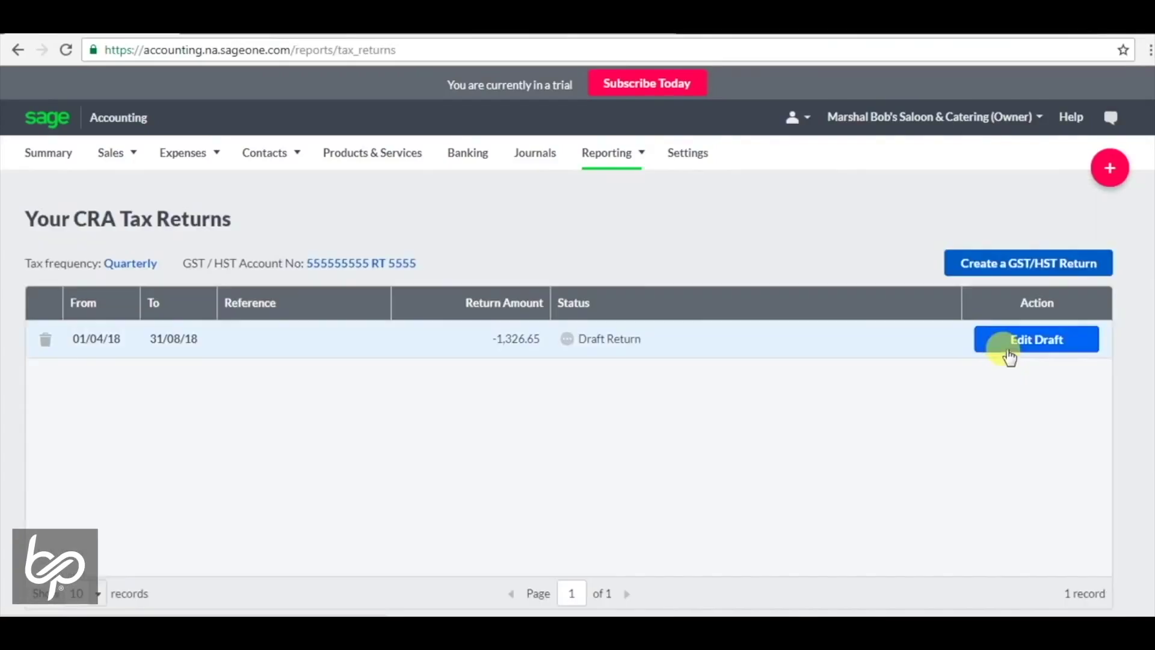
click(1010, 355)
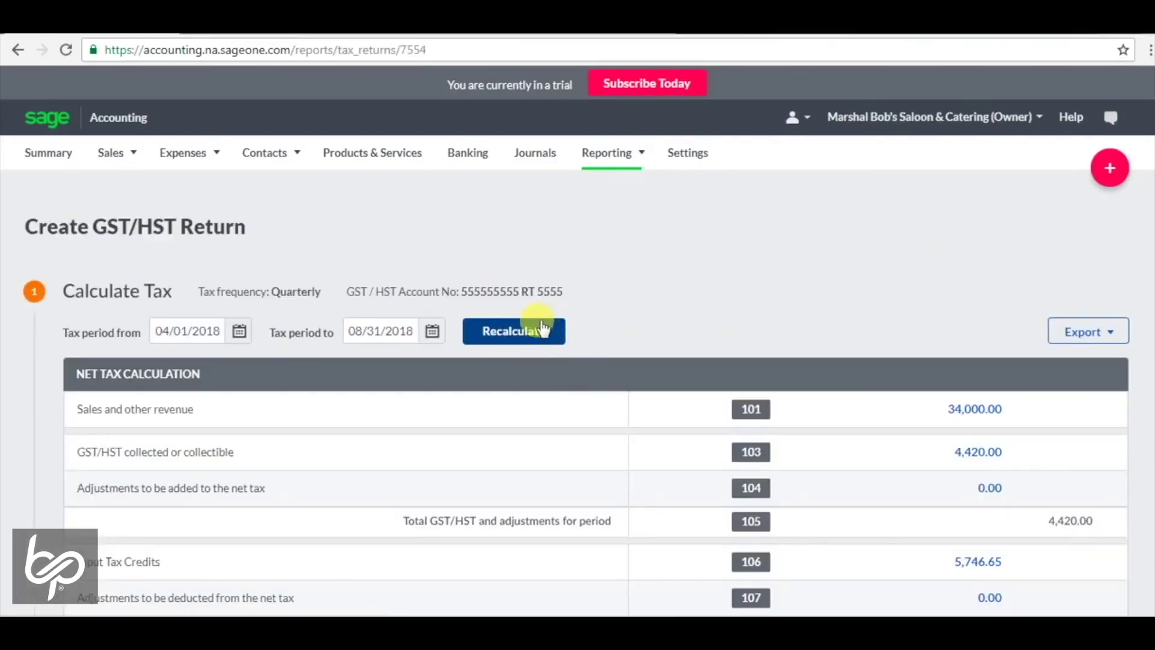
- Recalculate the draft return to show 84,000.00 in sales and 10,920.00 GST/HST collected
click(542, 329)
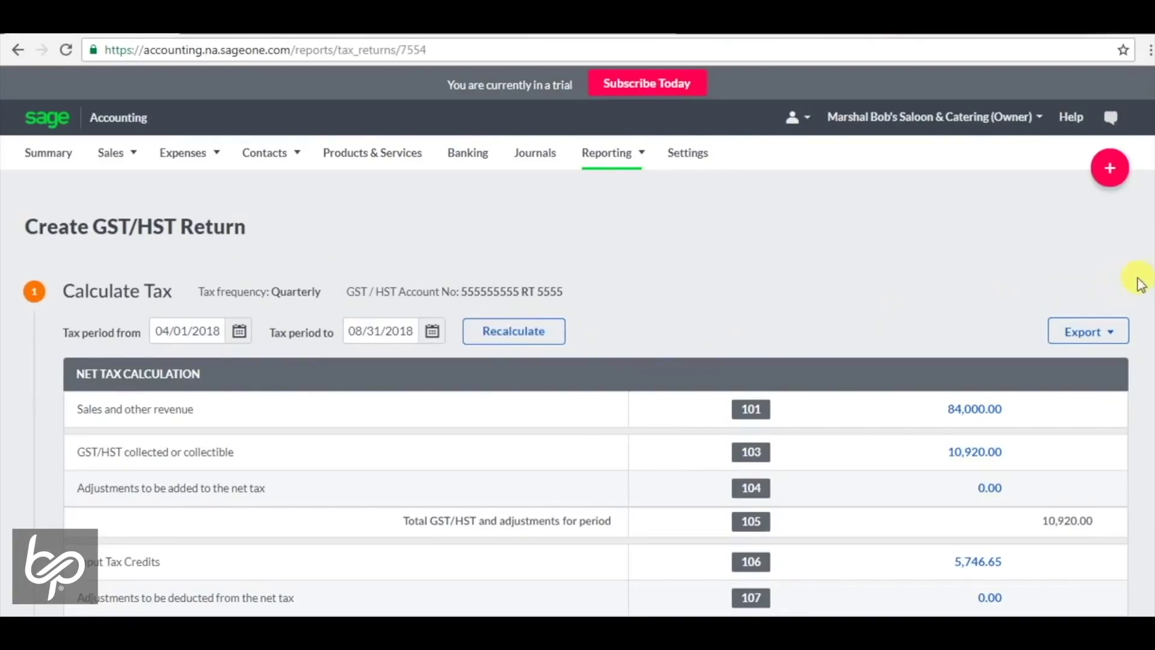
scroll(1123, 325, down, 2)
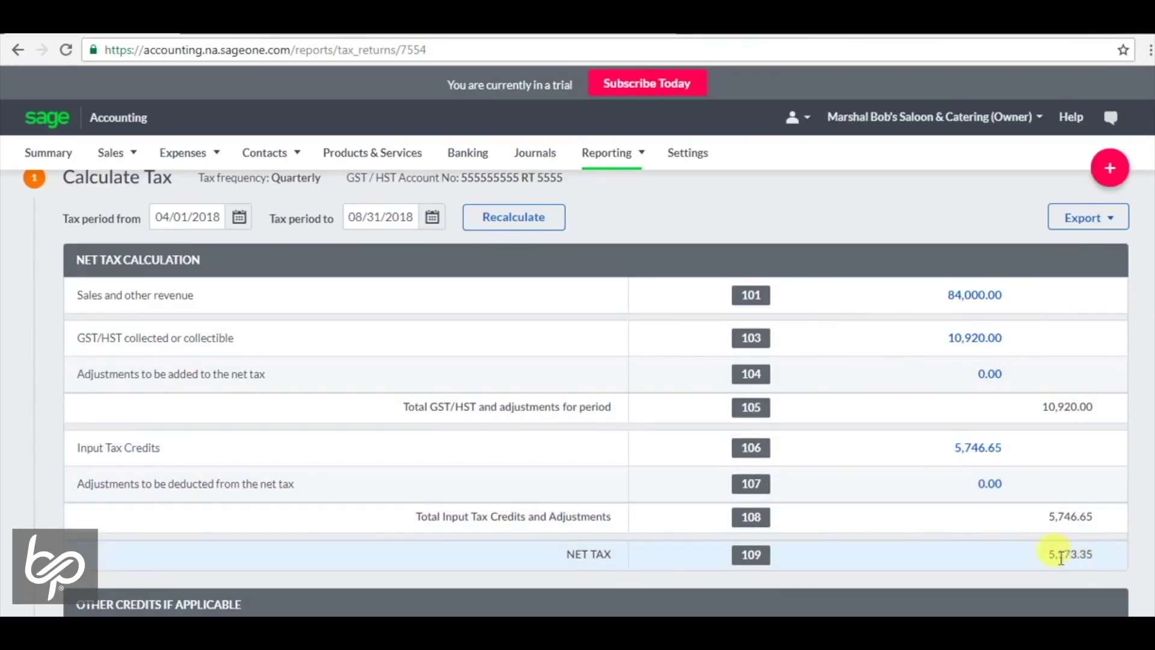
scroll(589, 394, up, 2)
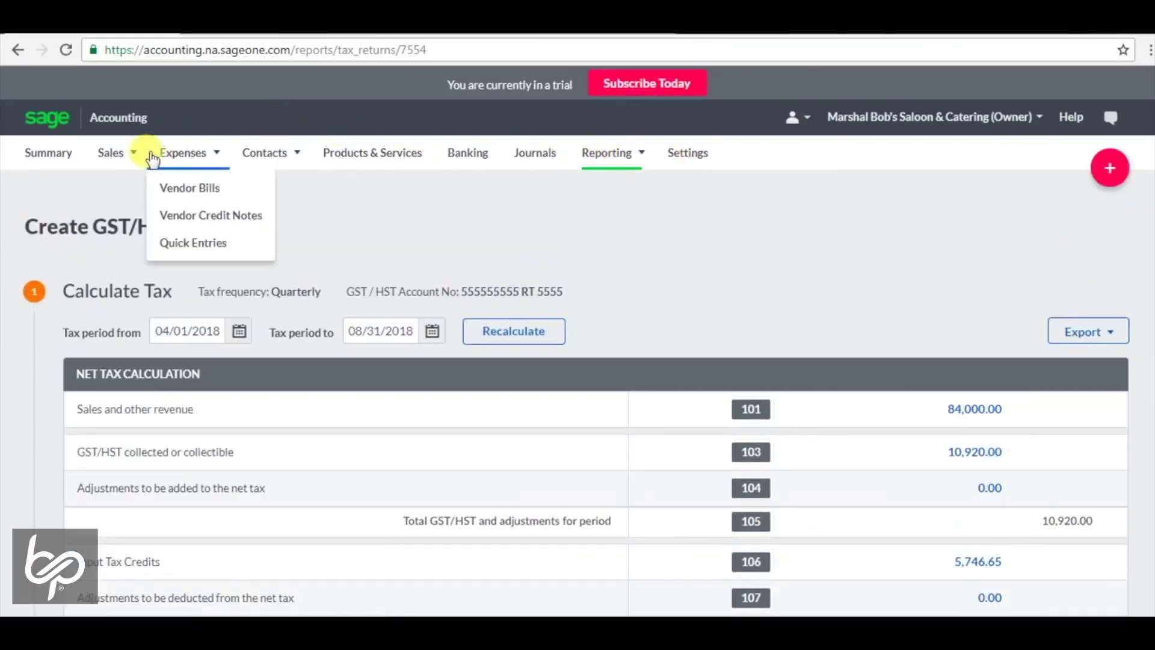
mouse_move(129, 155)
click(146, 216)
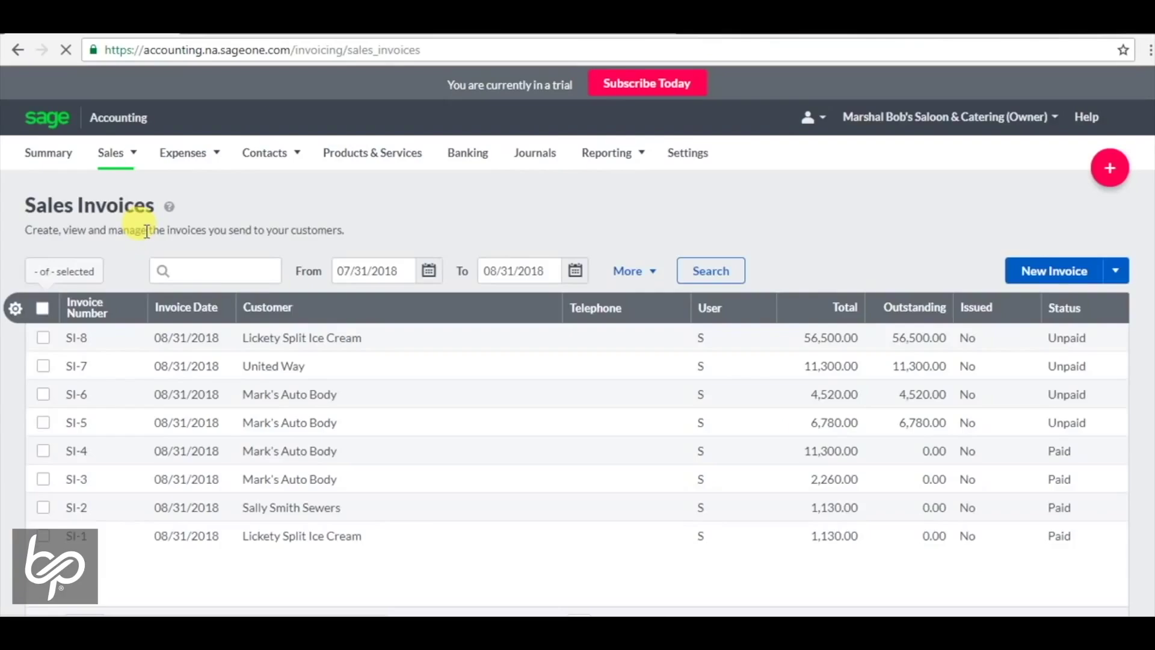
- Start a sales invoice to Mark's Auto Body with a line price of 1,000
click(1052, 273)
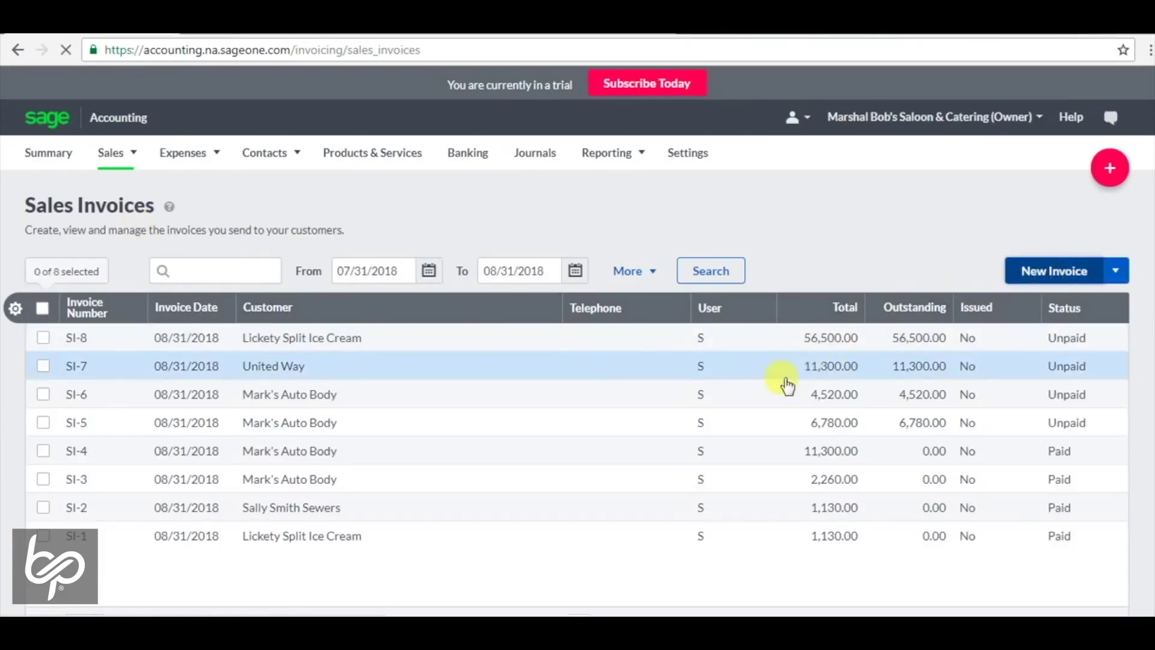
text(s Auto Body (BP-0001)
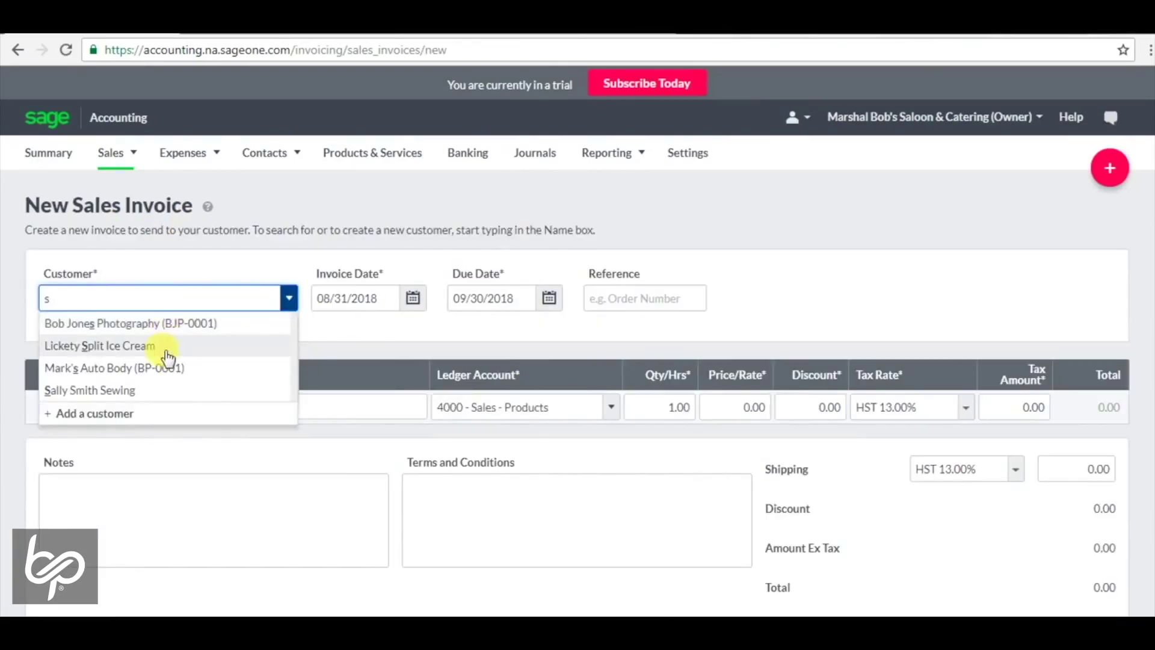
click(163, 368)
click(378, 403)
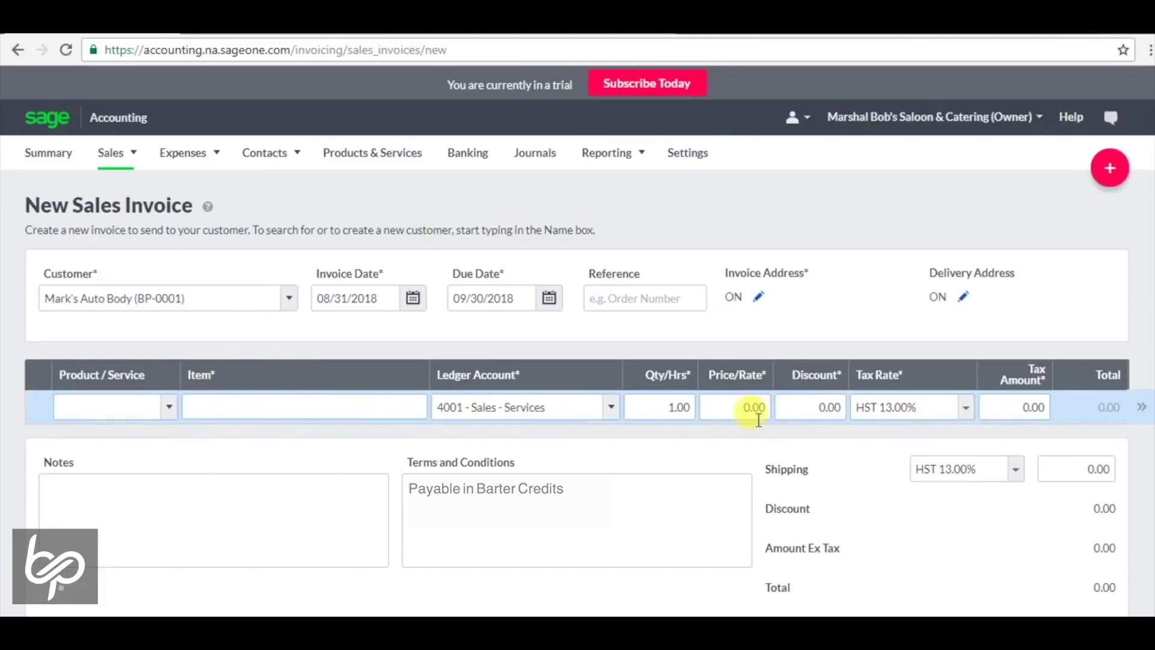
click(749, 406)
text(1000)
key(Tab)
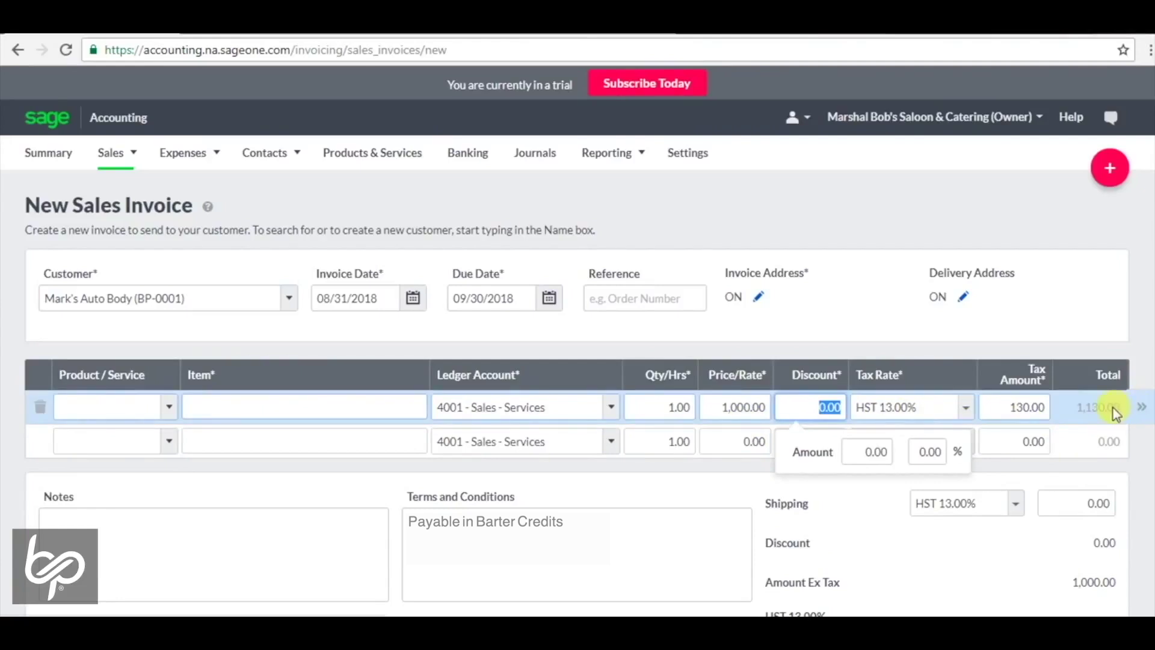
- Add the item description 'Services' and save the 1,130.00 invoice SI-9
scroll(1144, 385, down, 2)
scroll(1126, 421, down, 3)
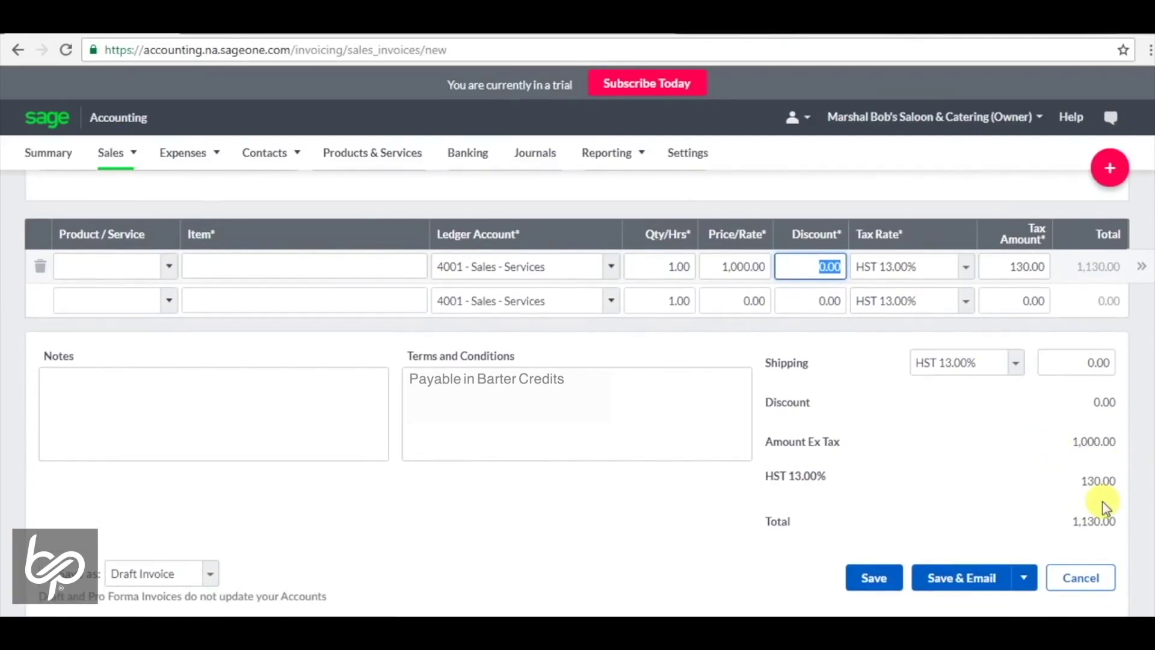
scroll(577, 391, down, 1)
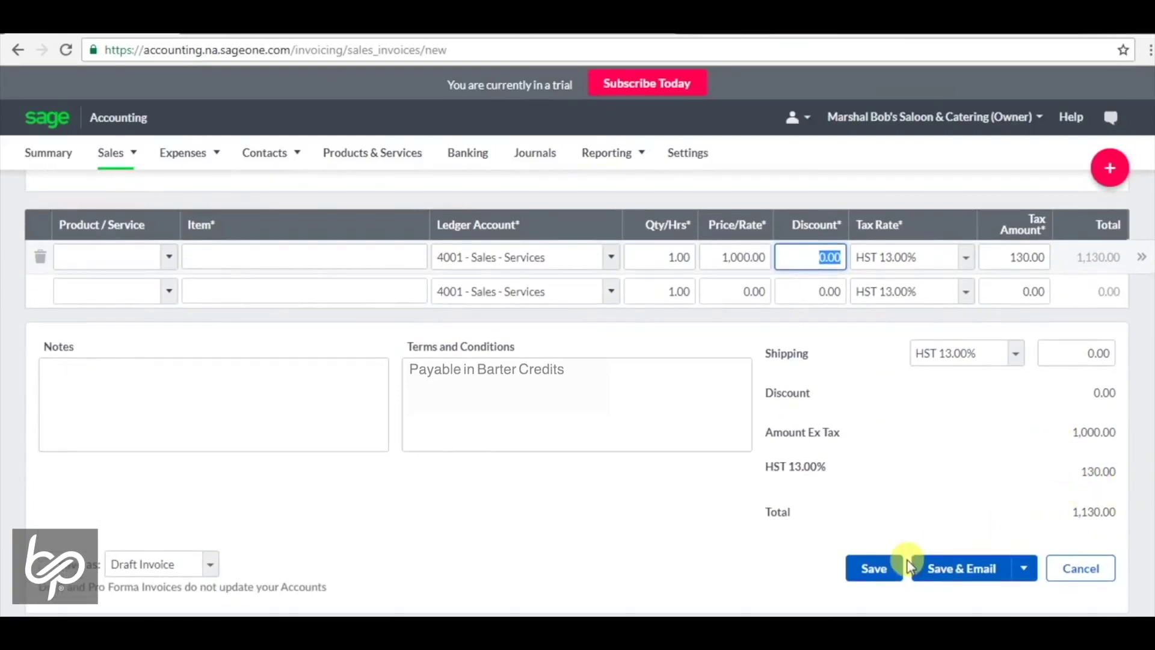
click(872, 572)
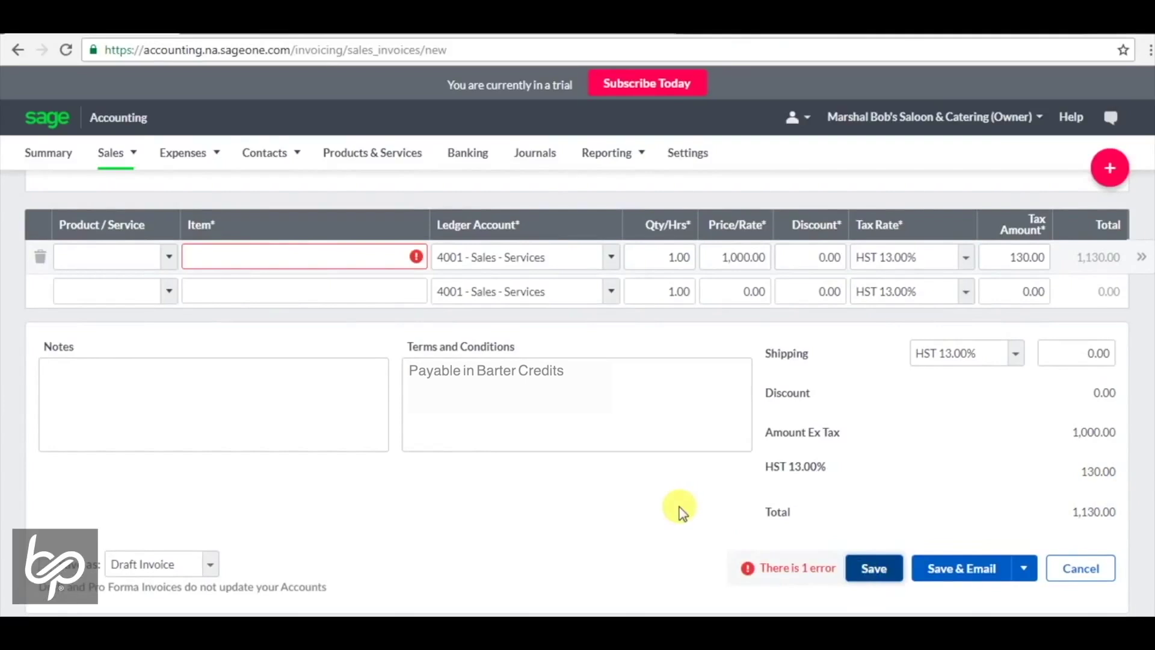
click(338, 255)
text(Services)
click(873, 568)
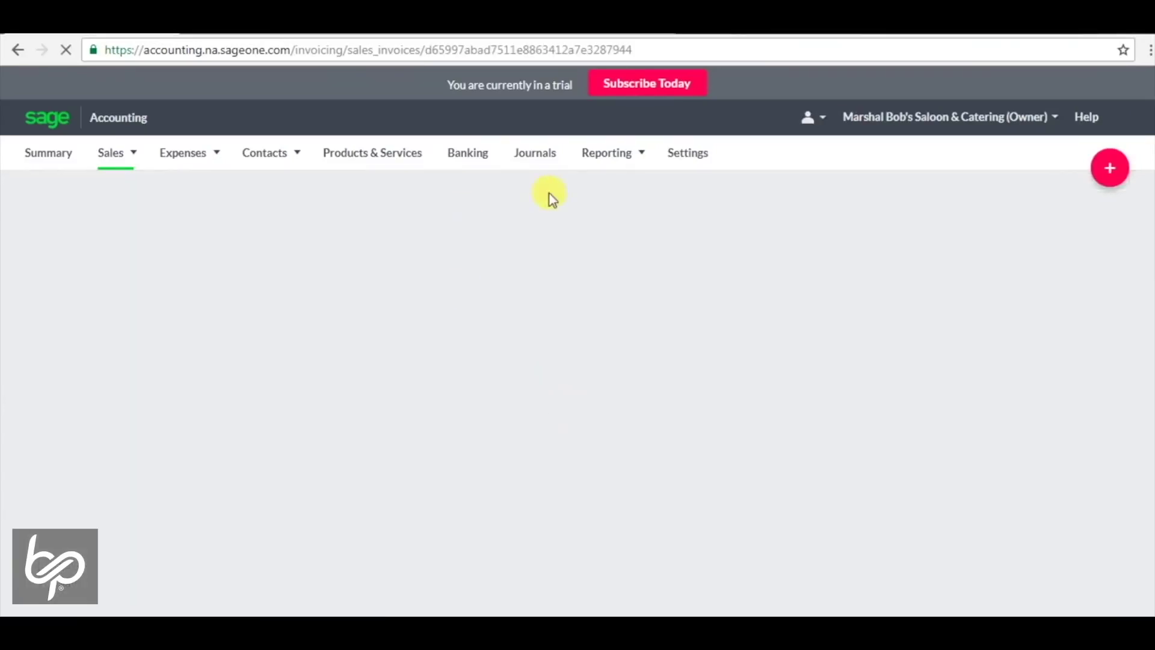
click(608, 153)
- Recalculate the draft return to 85,000.00 sales, 11,050.00 collected and net tax 5,303.35
click(620, 198)
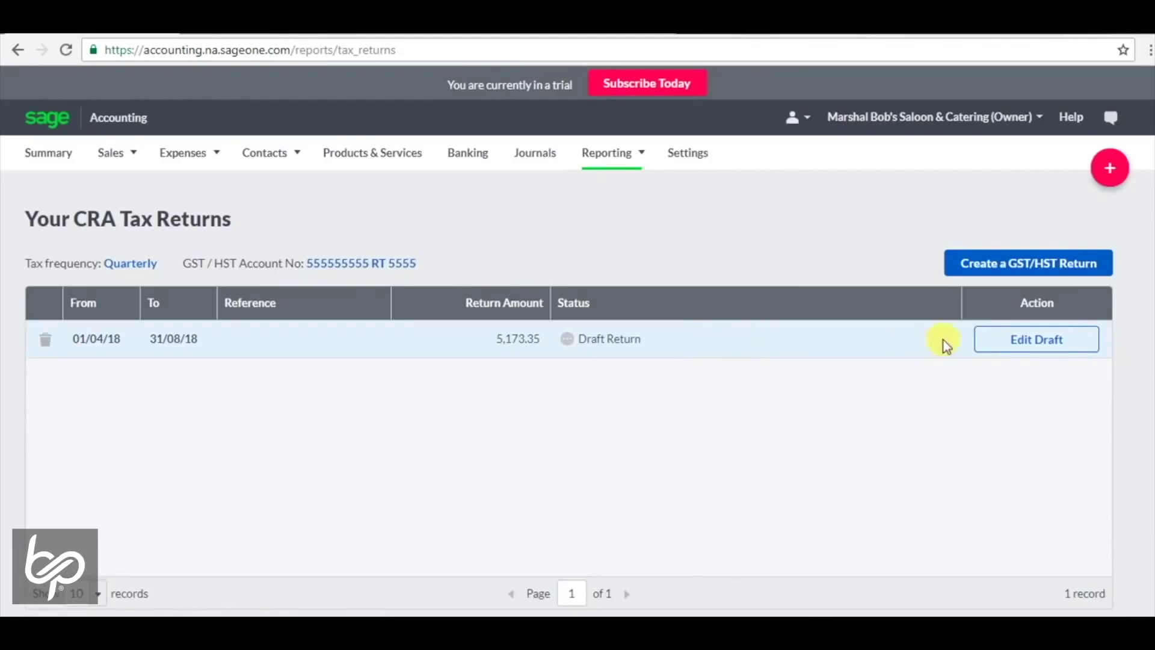
click(993, 340)
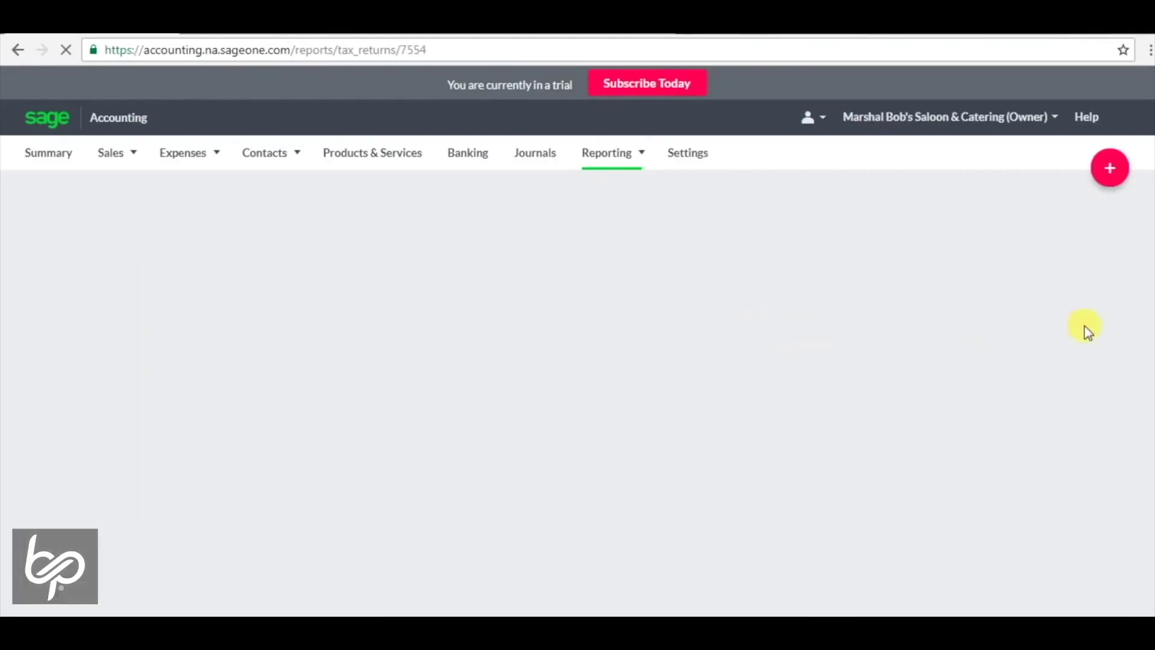
scroll(577, 391, down, 3)
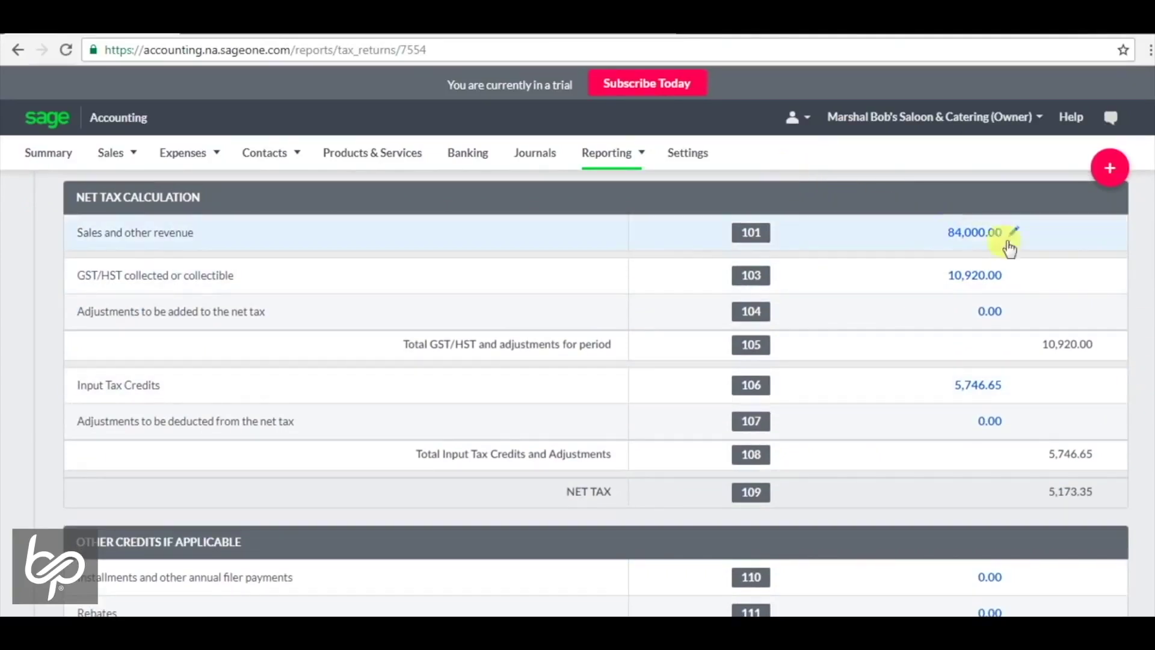
scroll(596, 391, up, 1)
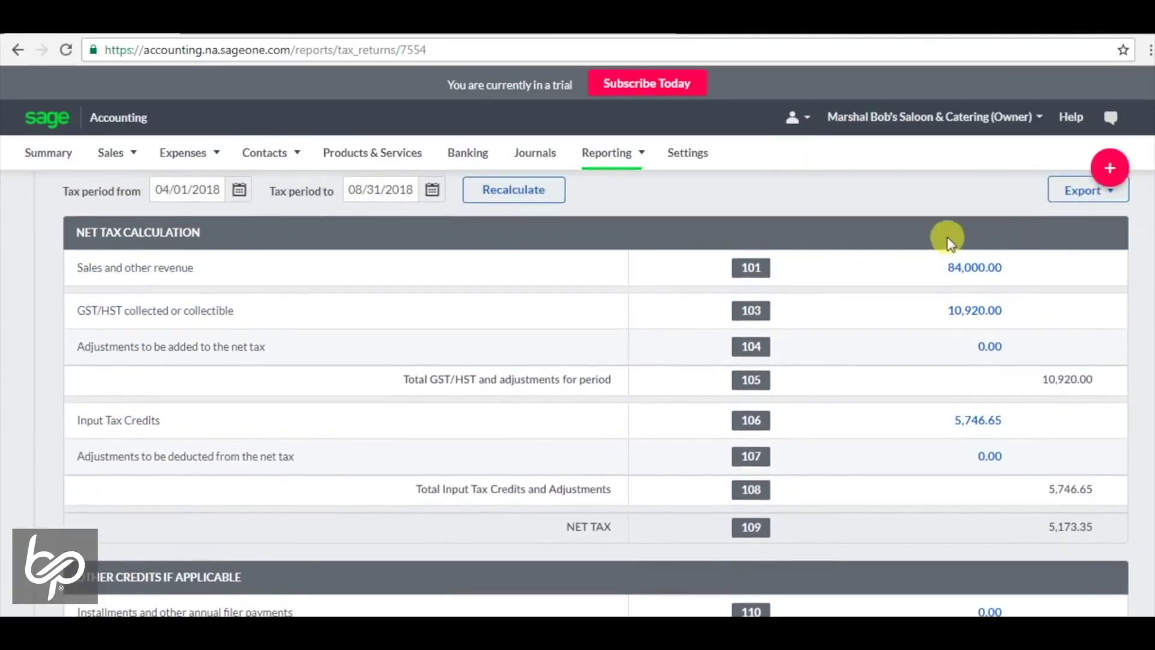
click(545, 192)
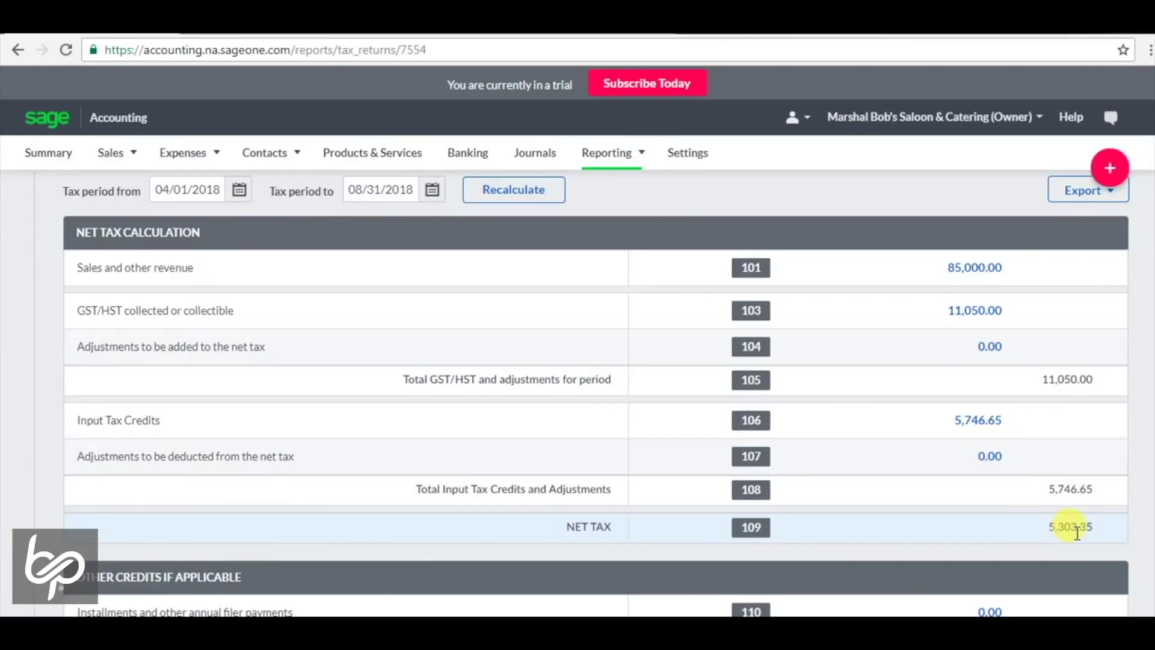
scroll(1078, 533, up, 2)
- Start a vendor bill from Steve's Contracting with a price of 1,000
mouse_move(152, 168)
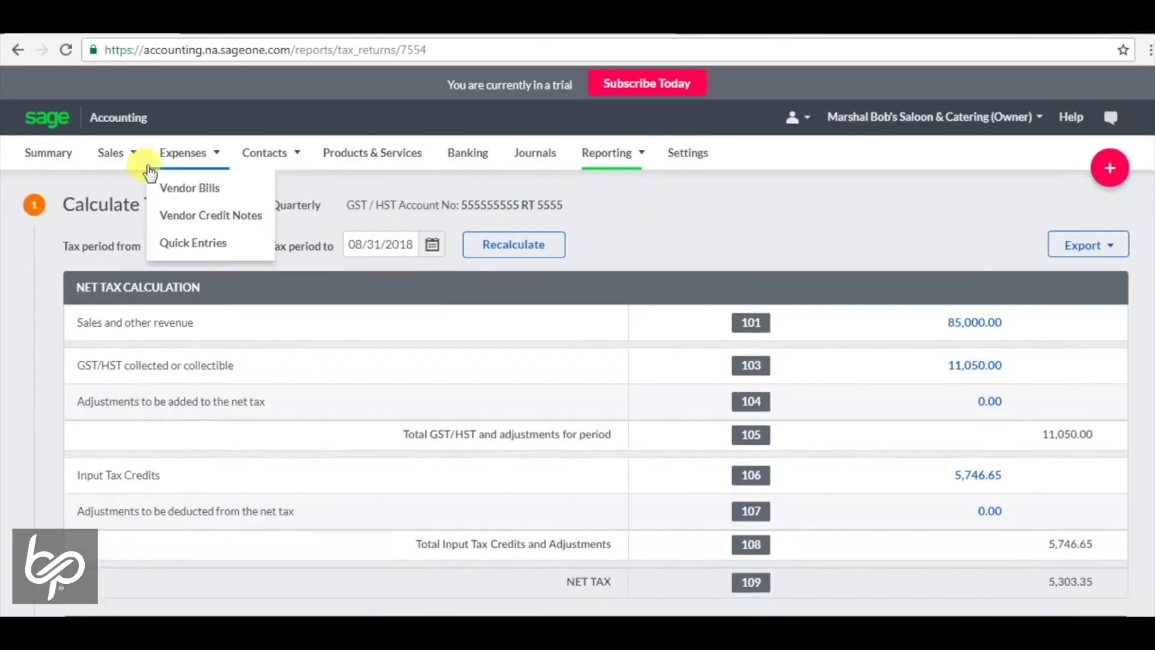
click(178, 188)
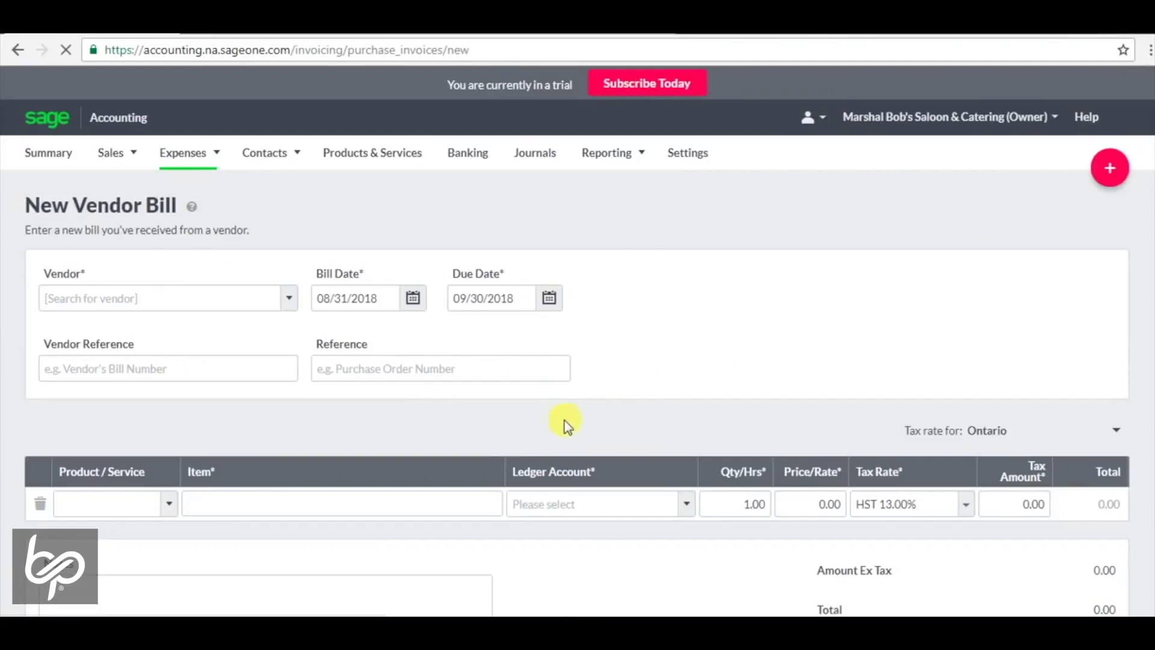
click(230, 292)
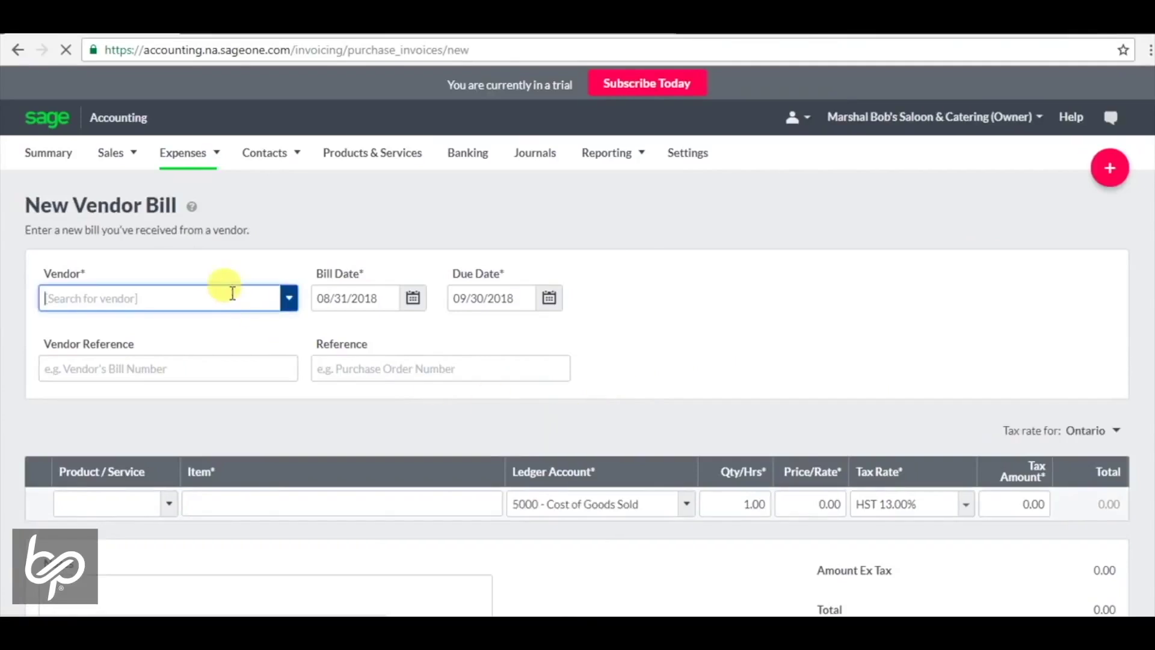
click(289, 298)
click(211, 367)
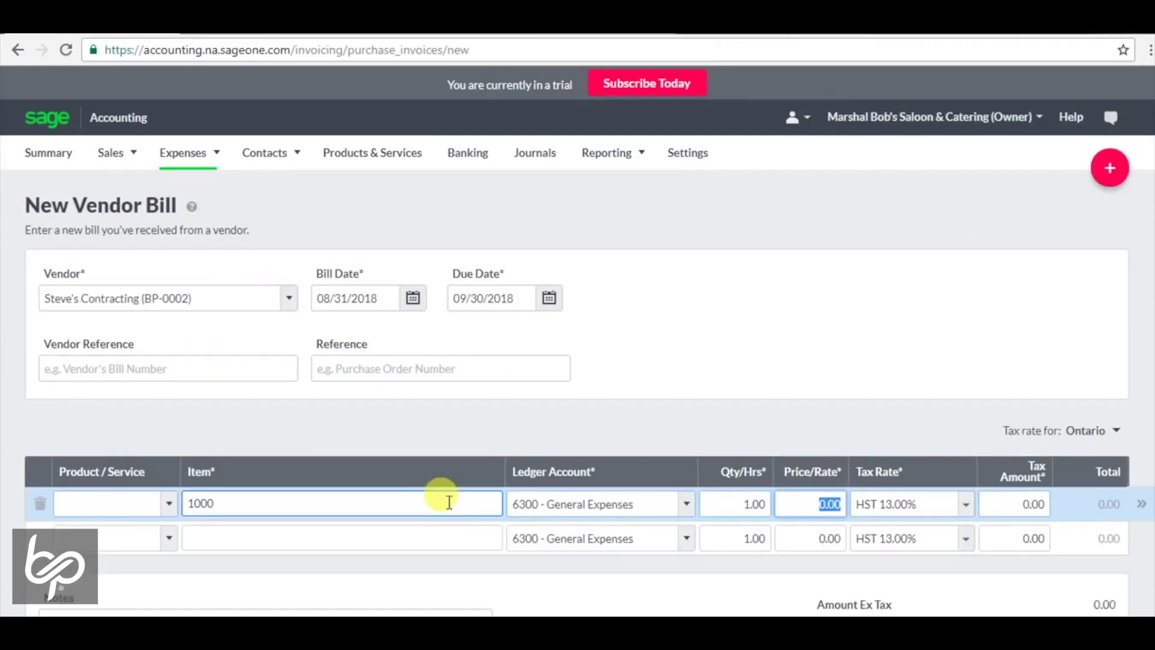
text(1000)
key(Tab)
- Set the bill line item to 'Services' and save the 1,130.00 bill
click(430, 499)
key(BackSpace)
key(BackSpace)
key(BackSpace)
key(BackSpace)
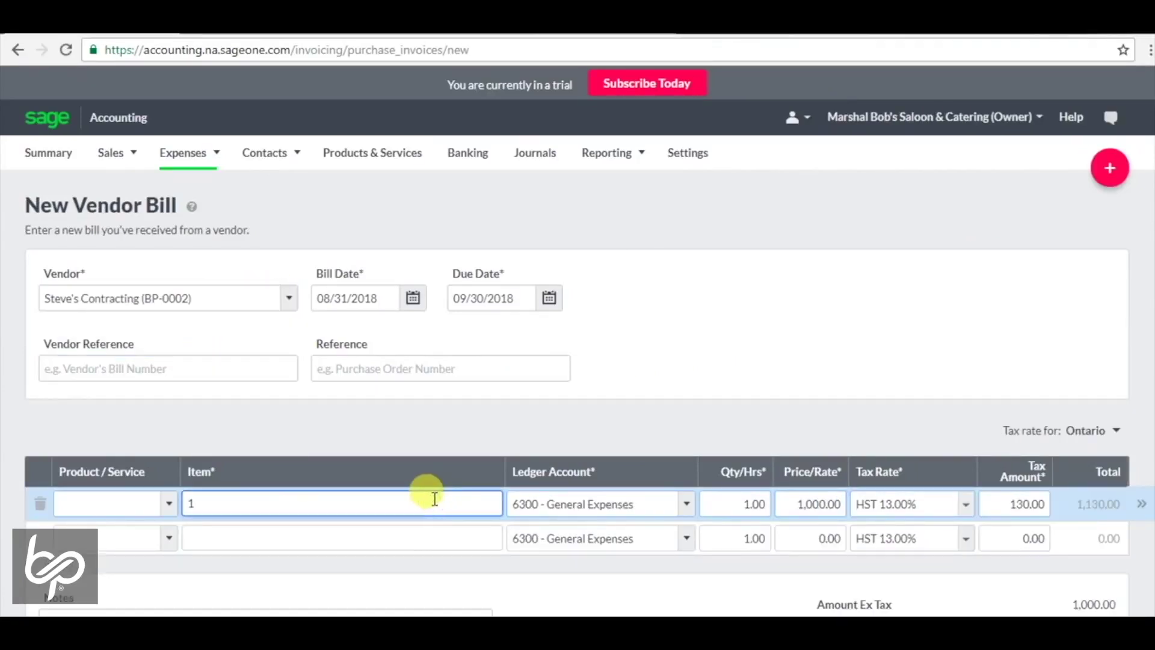
text(E)
key(BackSpace)
text(Services)
key(Tab)
scroll(578, 422, down, 5)
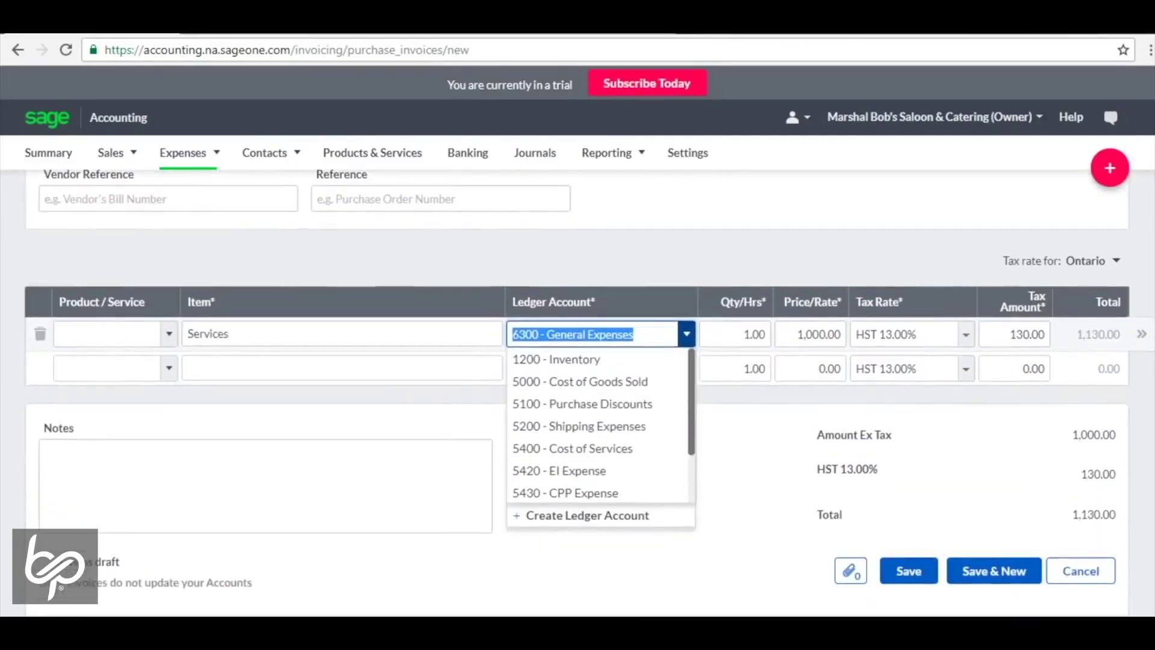
click(906, 557)
click(607, 153)
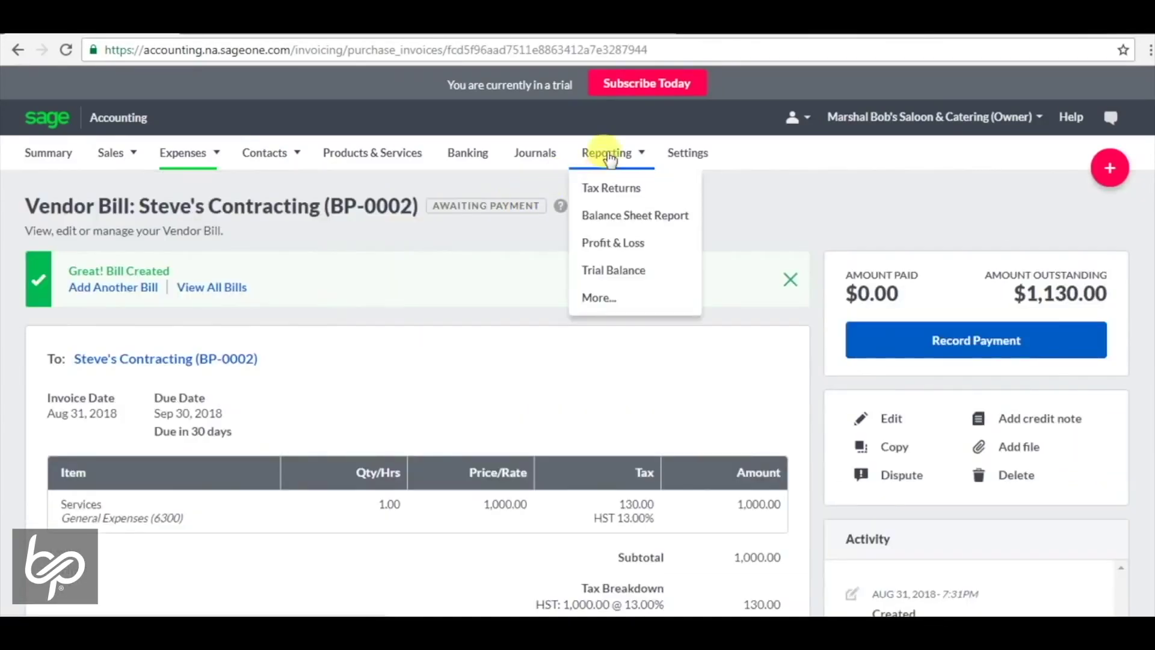
- Recalculate the draft return so input tax credits reach 5,876.65 and net tax 5,173.35
click(620, 191)
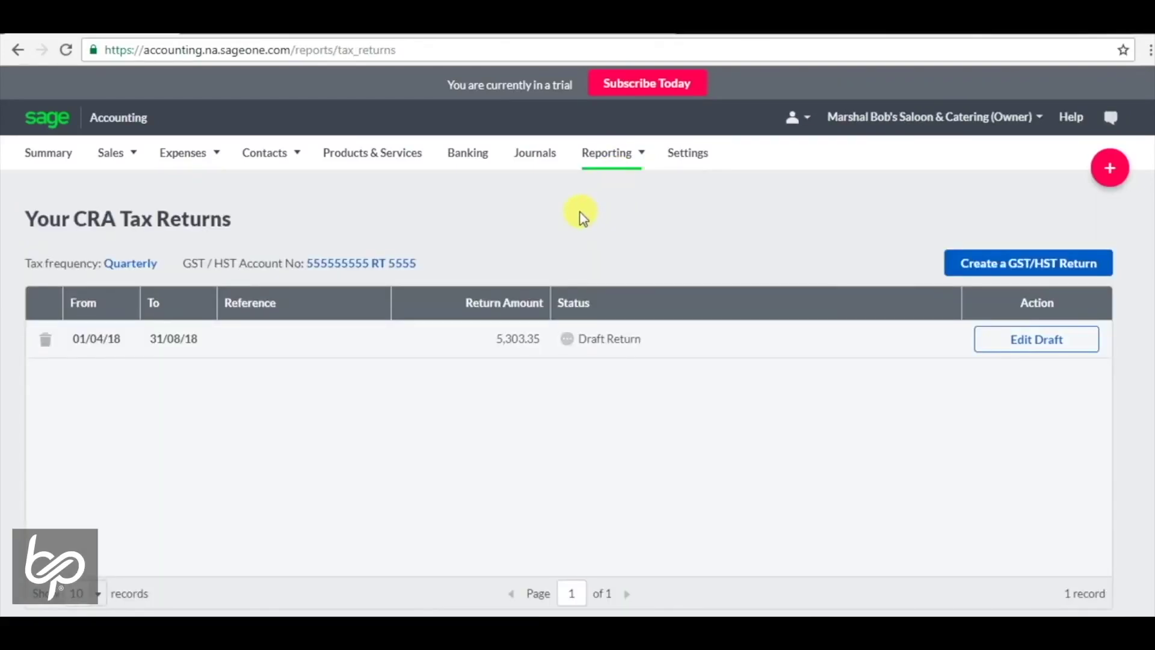
click(1043, 339)
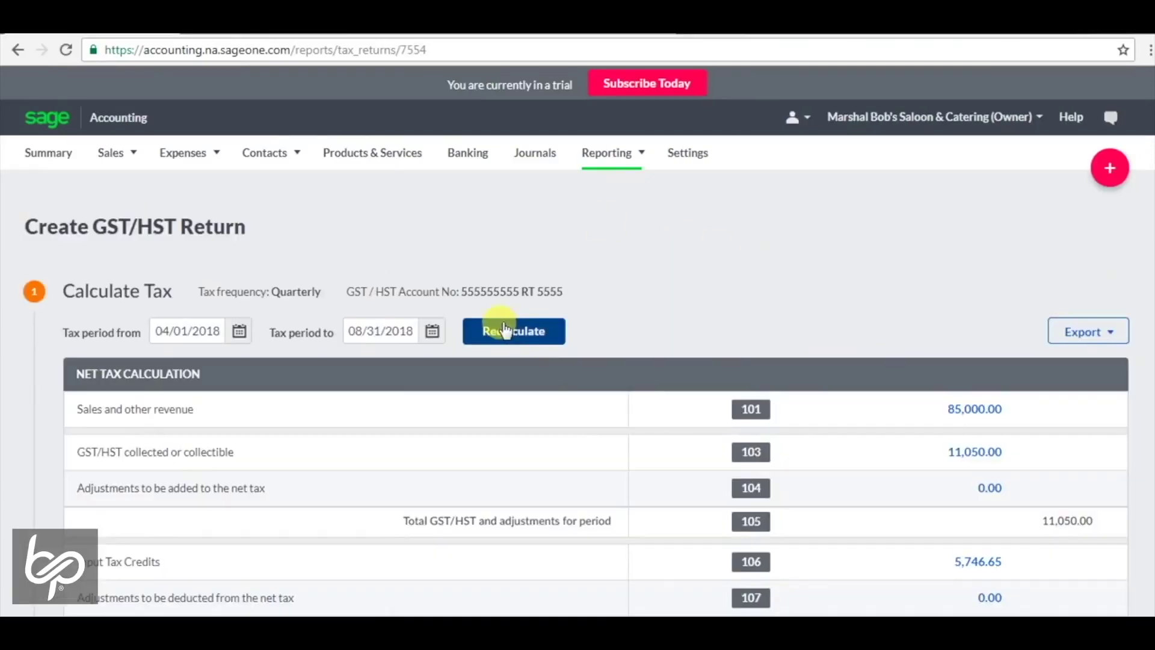
click(508, 333)
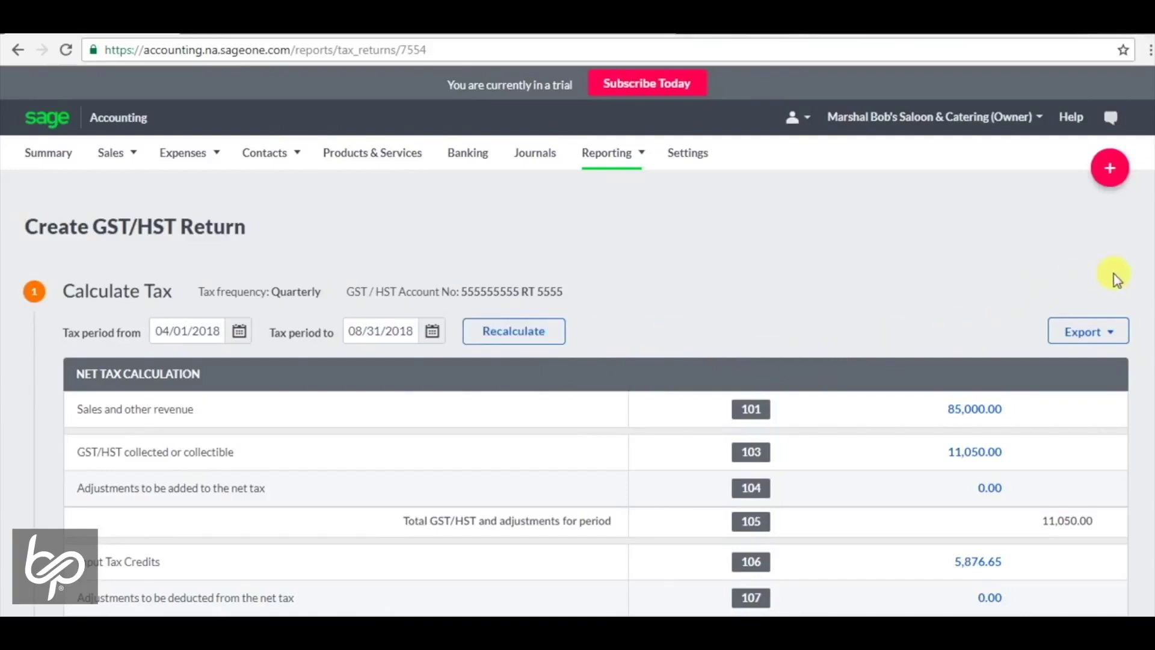
scroll(1143, 416, down, 2)
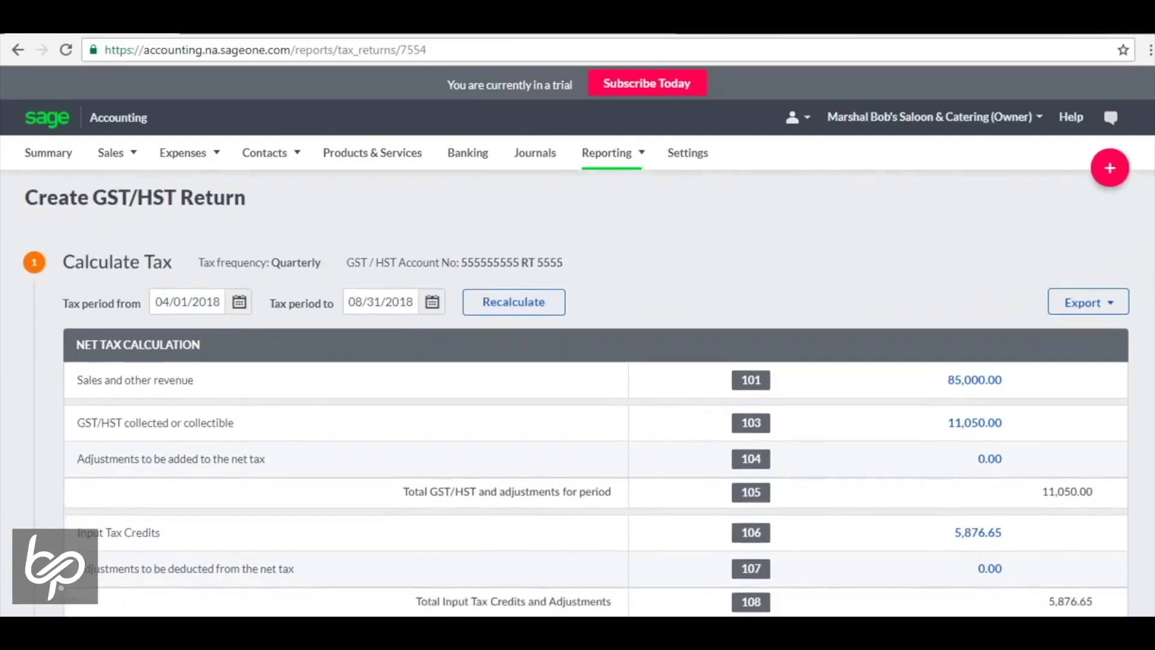